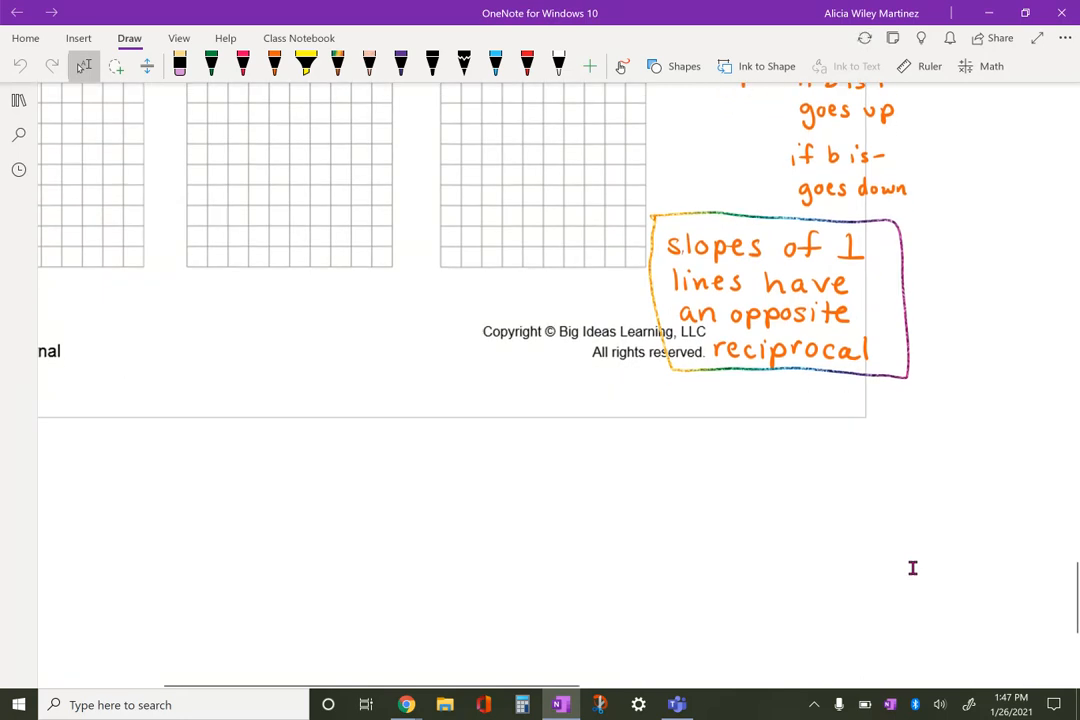
- Erase the frame around the note on slopes of perpendicular lines and redraw it with the rainbow pen
click(275, 66)
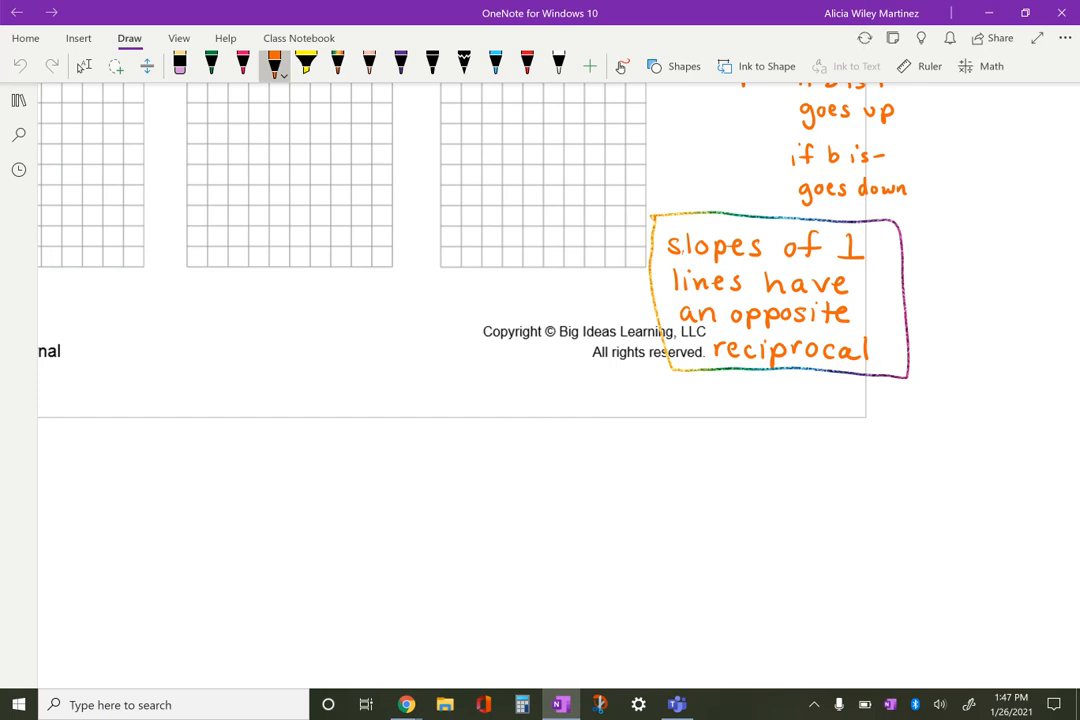
click(760, 369)
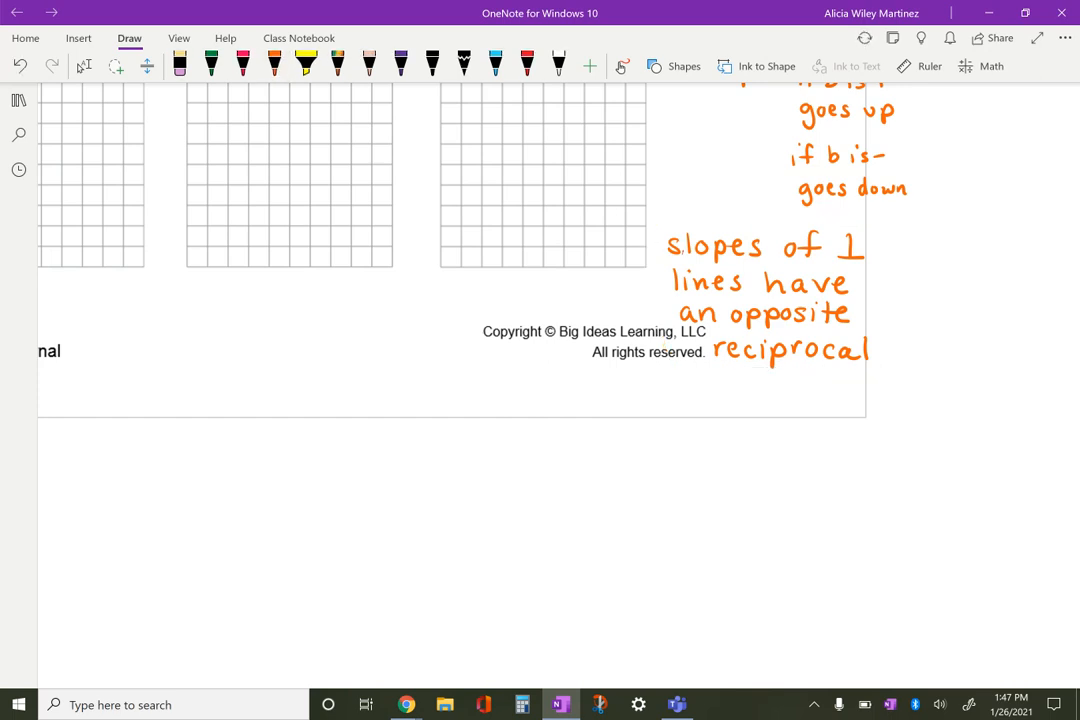
click(338, 64)
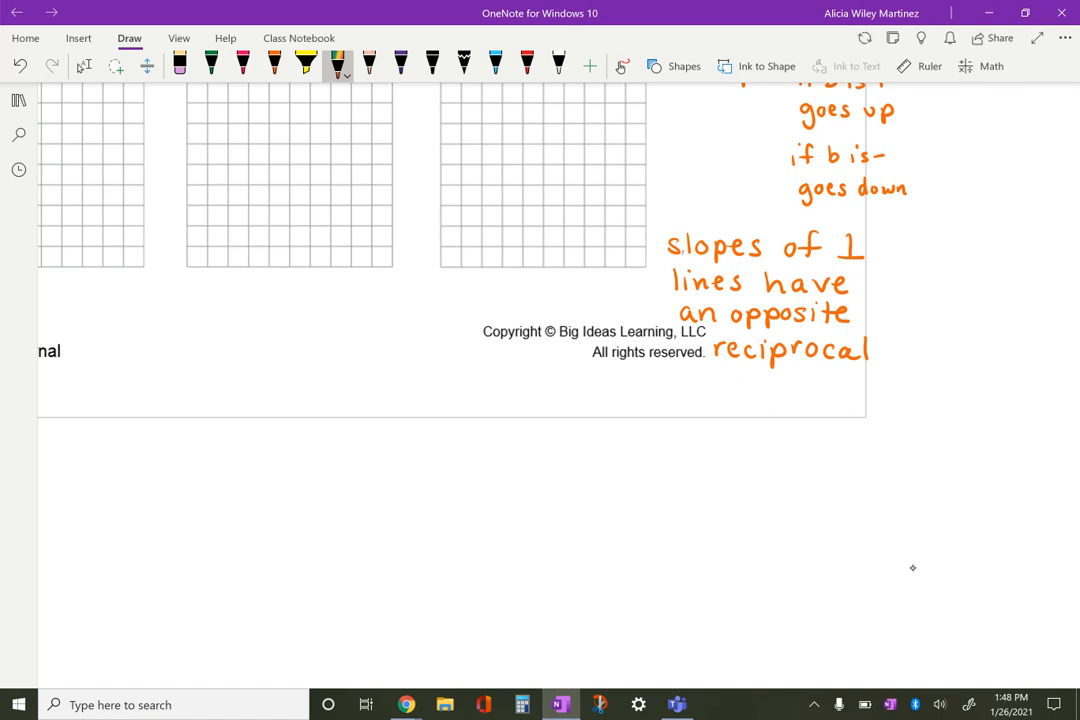
mouse_move(655, 212)
mouse_down()
mouse_move(822, 213)
mouse_move(890, 285)
mouse_move(897, 379)
mouse_move(651, 381)
mouse_move(653, 212)
mouse_up()
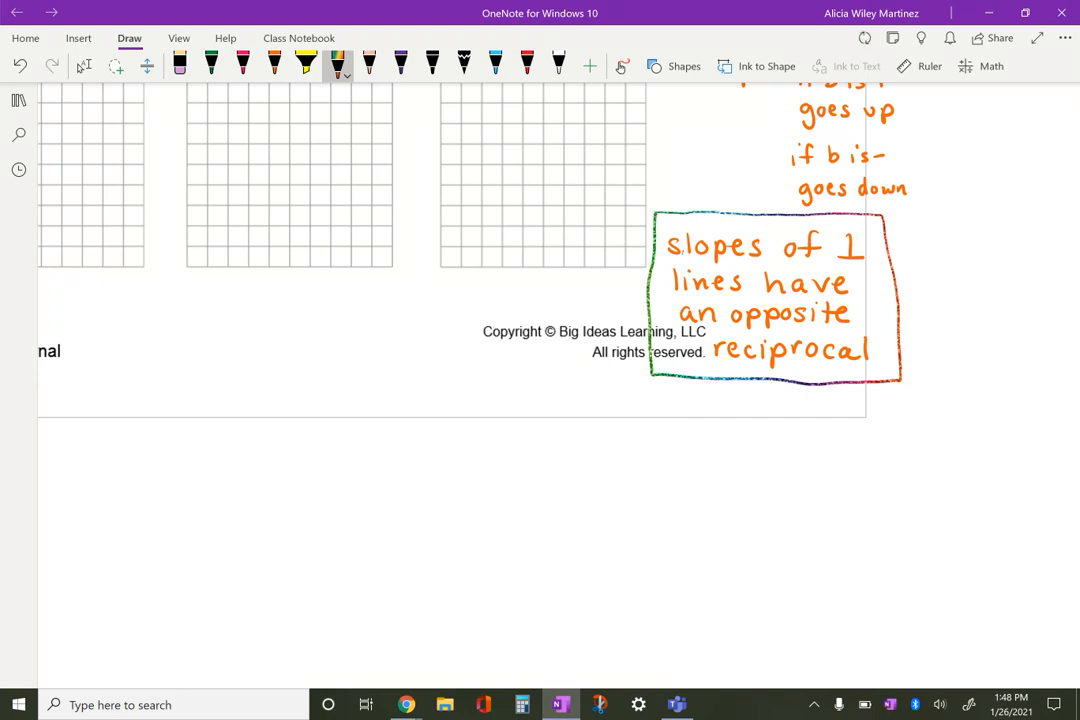
- Handwrite in red below the framed note "ex. m = 5, m⊥ = -1/5" and underline "ex."
click(527, 62)
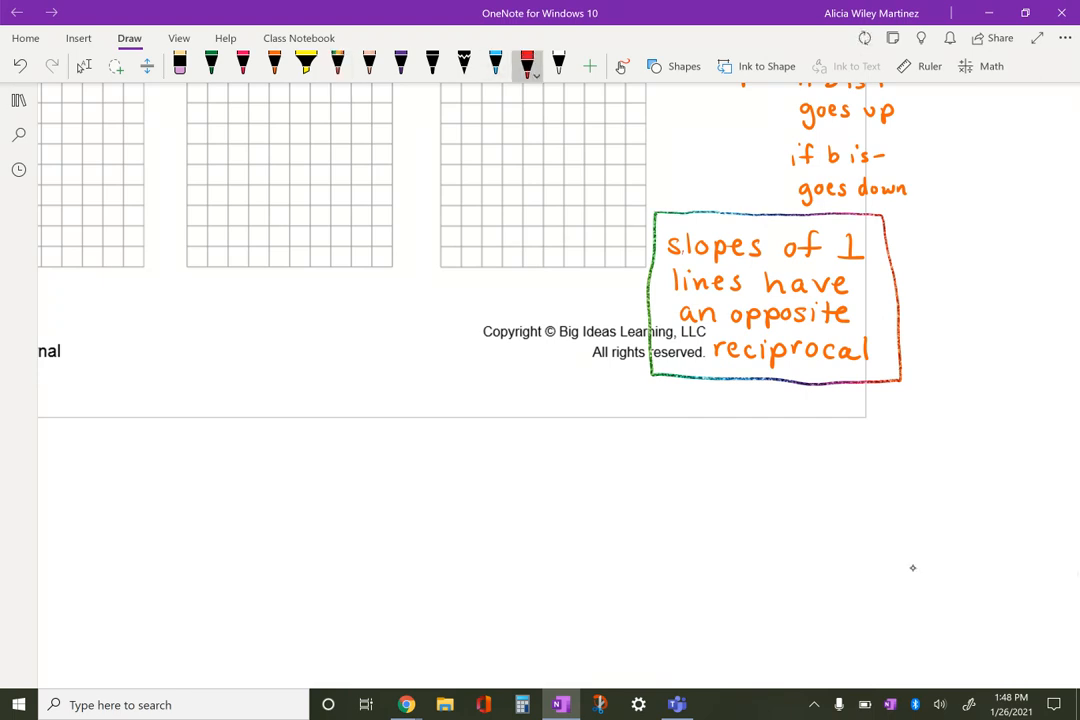
drag(655, 405, 671, 414)
mouse_move(671, 402)
mouse_down()
mouse_move(659, 414)
mouse_move(741, 416)
mouse_move(764, 403)
mouse_up()
mouse_move(753, 411)
mouse_down()
mouse_move(781, 413)
mouse_move(796, 397)
mouse_move(827, 424)
mouse_move(895, 419)
mouse_up()
drag(888, 420, 926, 398)
drag(915, 406, 952, 398)
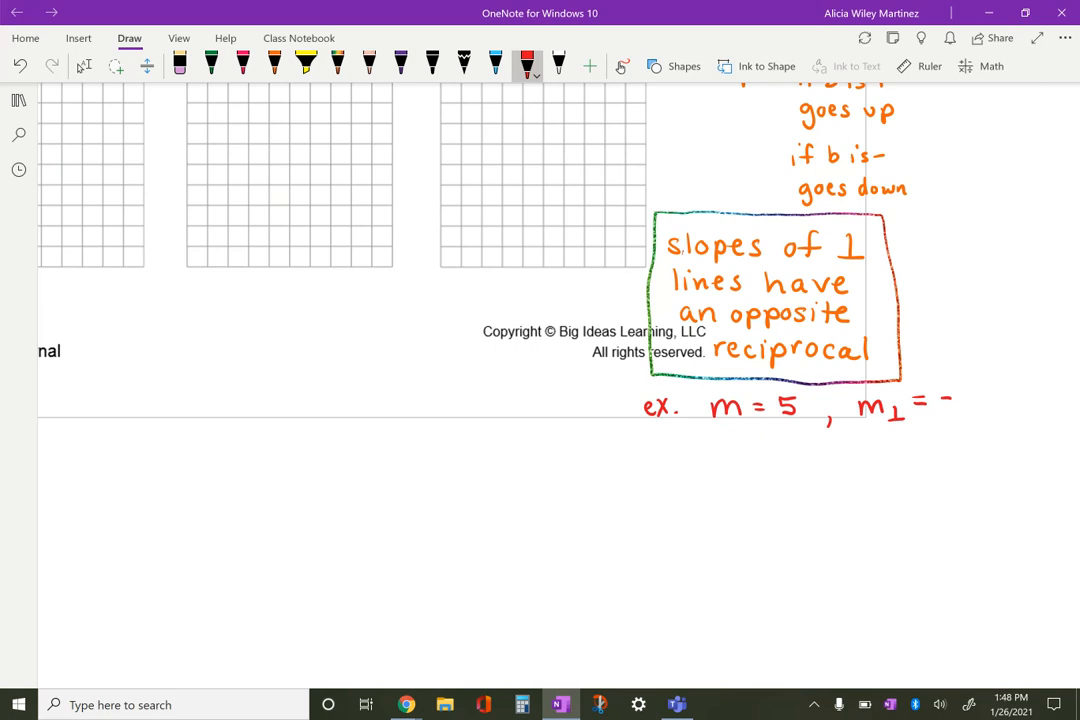
mouse_move(963, 387)
mouse_down()
mouse_move(977, 403)
mouse_move(966, 421)
mouse_move(977, 409)
mouse_up()
drag(643, 417, 661, 418)
- Handwrite a second red example below the first: "m = -2/3" and "m⊥ = 3/2"
mouse_move(713, 460)
mouse_down()
mouse_move(722, 448)
mouse_move(734, 460)
mouse_move(758, 449)
mouse_up()
drag(744, 456, 758, 456)
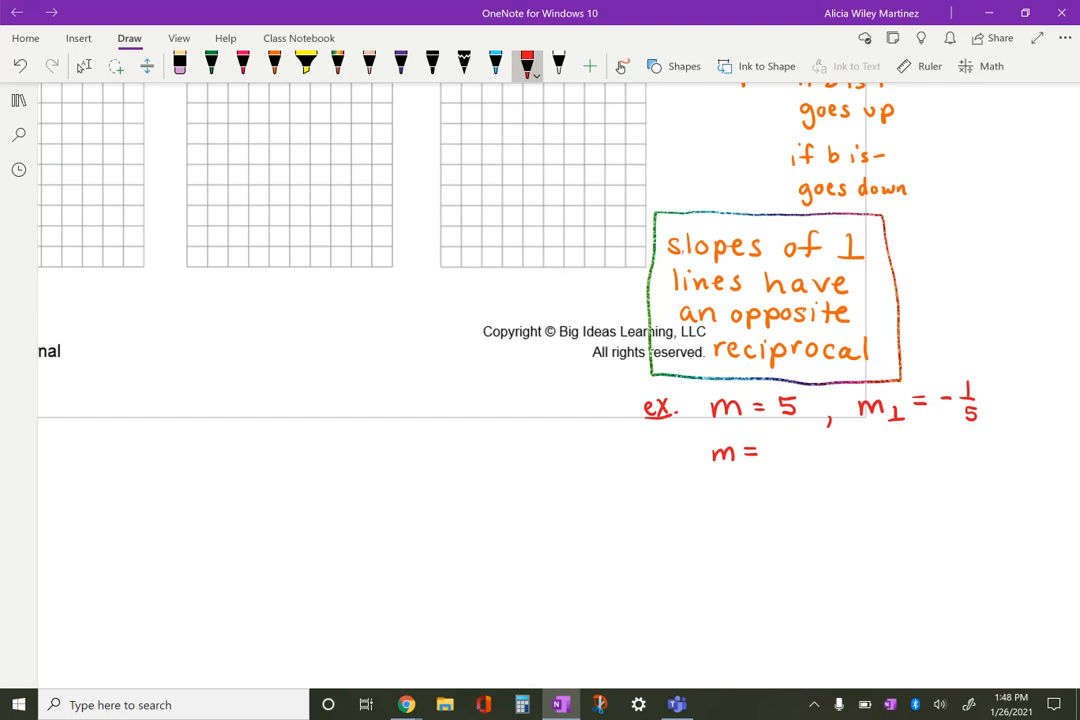
mouse_move(769, 452)
mouse_down()
mouse_move(806, 437)
mouse_move(798, 471)
mouse_up()
mouse_move(863, 462)
mouse_down()
mouse_move(902, 464)
mouse_move(930, 449)
mouse_up()
drag(917, 455, 963, 454)
drag(950, 460, 963, 471)
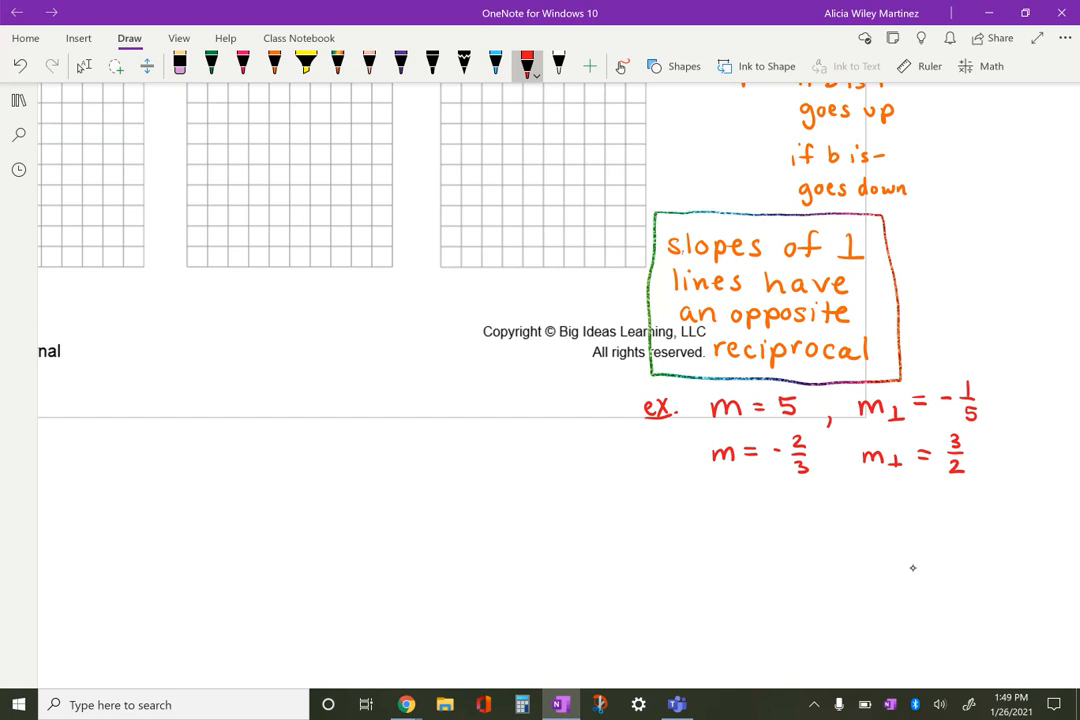
- Sketch a horizontal double-headed arrow below the slope examples and label it "y = 2"
mouse_move(711, 527)
mouse_down()
mouse_move(816, 528)
mouse_move(810, 536)
mouse_up()
drag(727, 520, 727, 537)
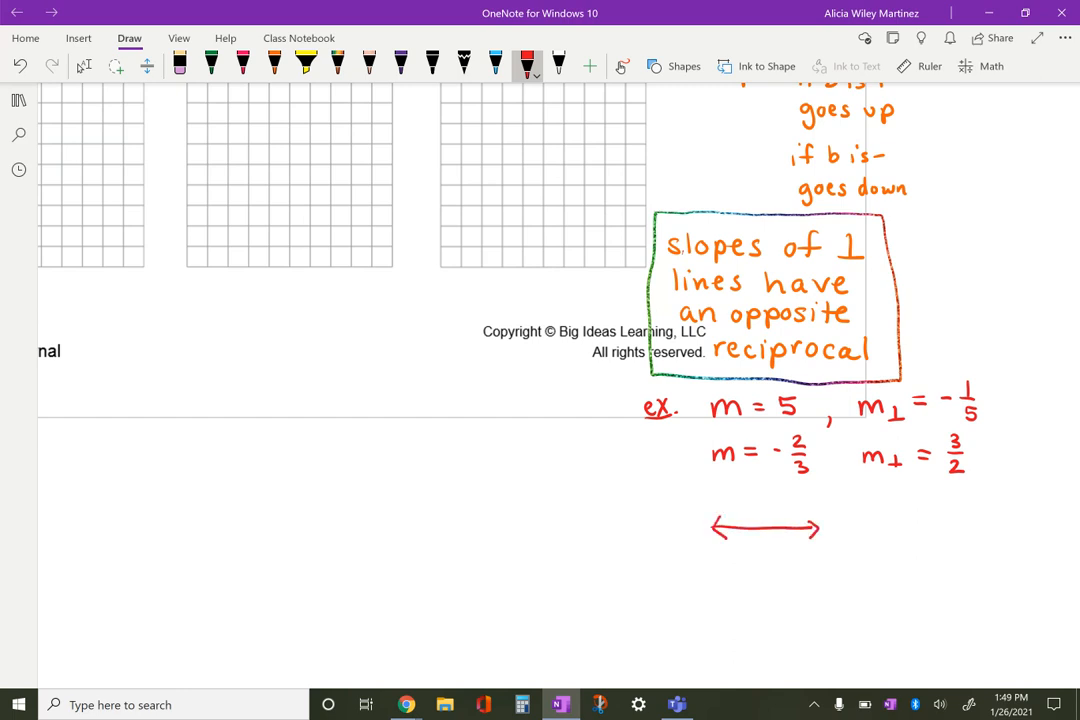
drag(733, 551, 740, 563)
mouse_move(746, 550)
mouse_down()
mouse_move(737, 573)
mouse_move(764, 556)
mouse_up()
drag(753, 562, 793, 567)
- Sketch a vertical double-headed arrow beside the horizontal one and label it "x = -3"
mouse_move(910, 493)
mouse_down()
mouse_move(911, 565)
mouse_move(909, 490)
mouse_up()
drag(909, 490, 918, 505)
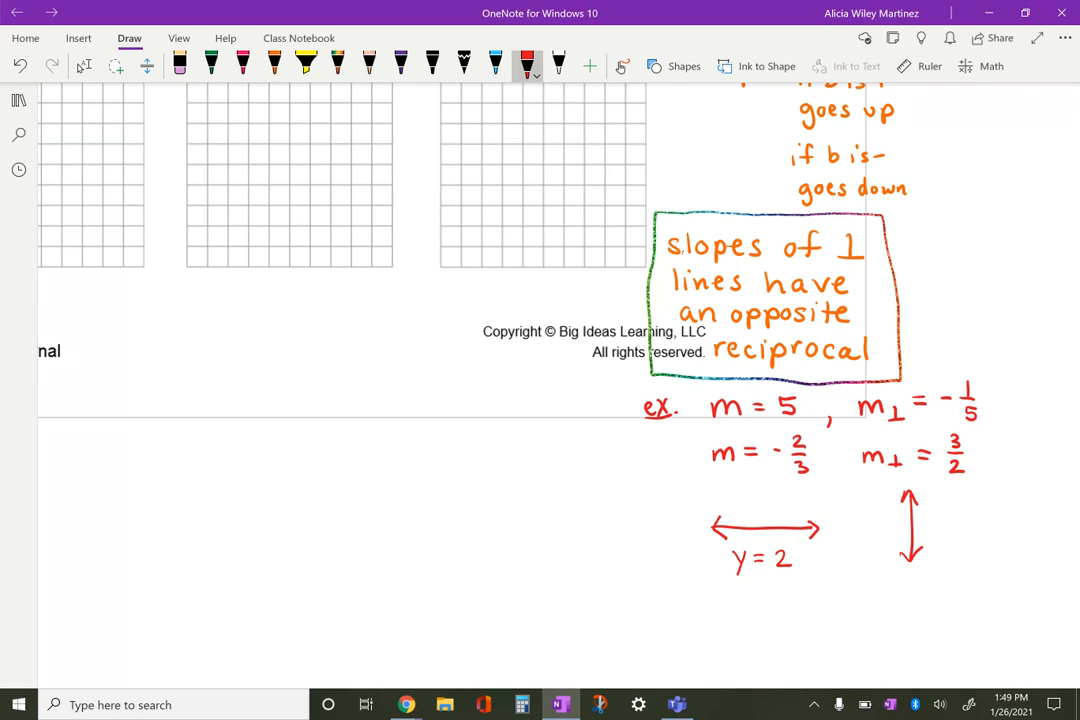
mouse_move(941, 520)
mouse_down()
mouse_move(954, 538)
mouse_move(940, 538)
mouse_move(976, 522)
mouse_up()
drag(968, 527, 976, 527)
drag(965, 527, 971, 527)
drag(992, 517, 991, 539)
- Switch to Chrome and open the Desmos graphing calculator with a blank graph
scroll(450, 350, up, 3)
click(84, 66)
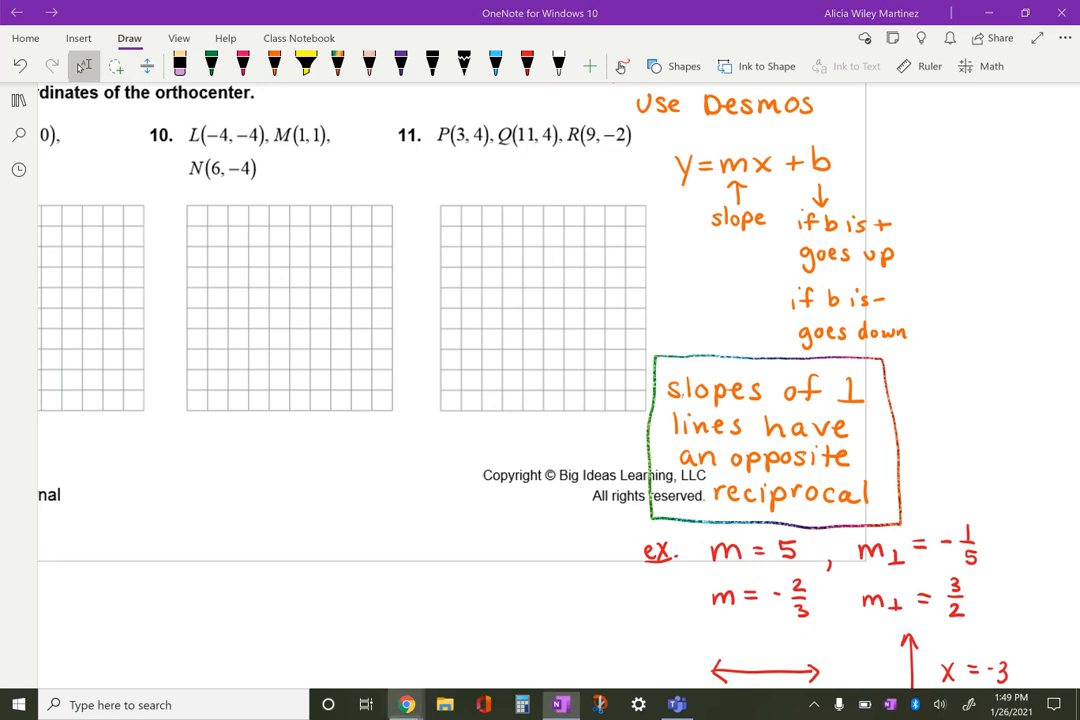
mouse_move(406, 704)
click(318, 625)
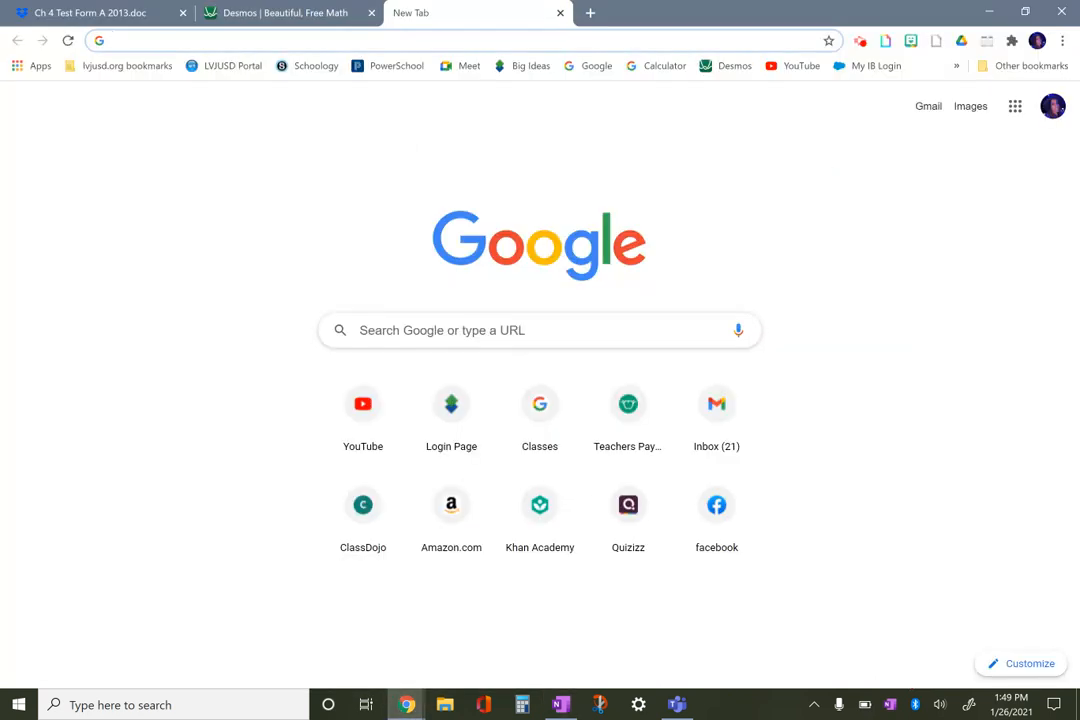
click(734, 65)
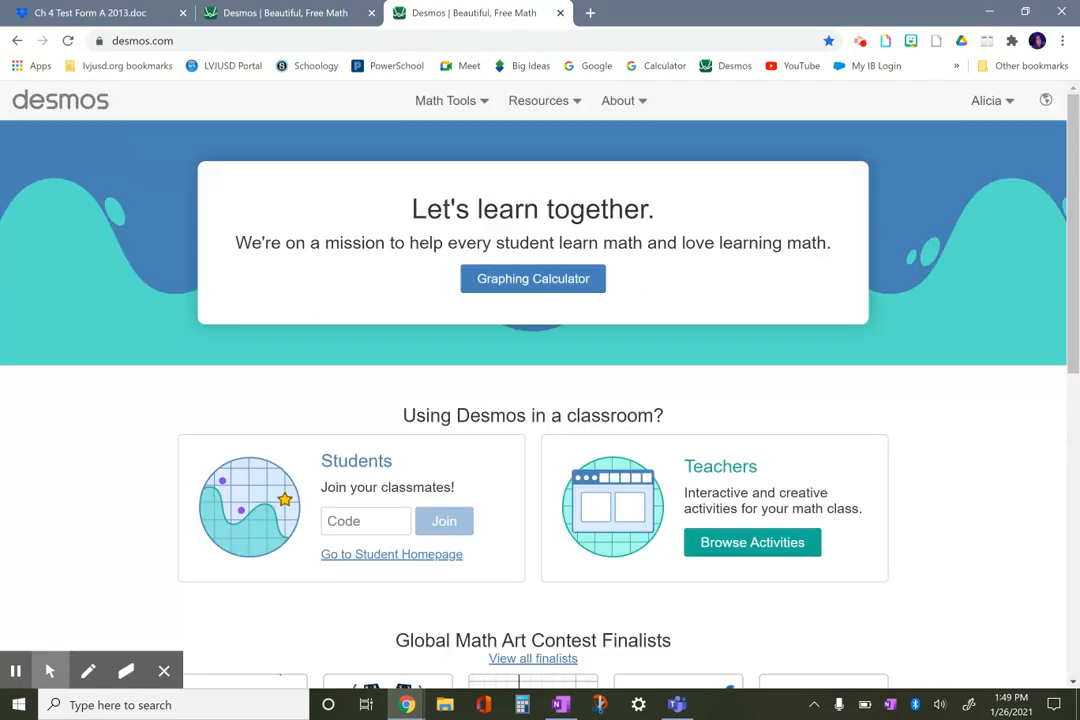
click(348, 585)
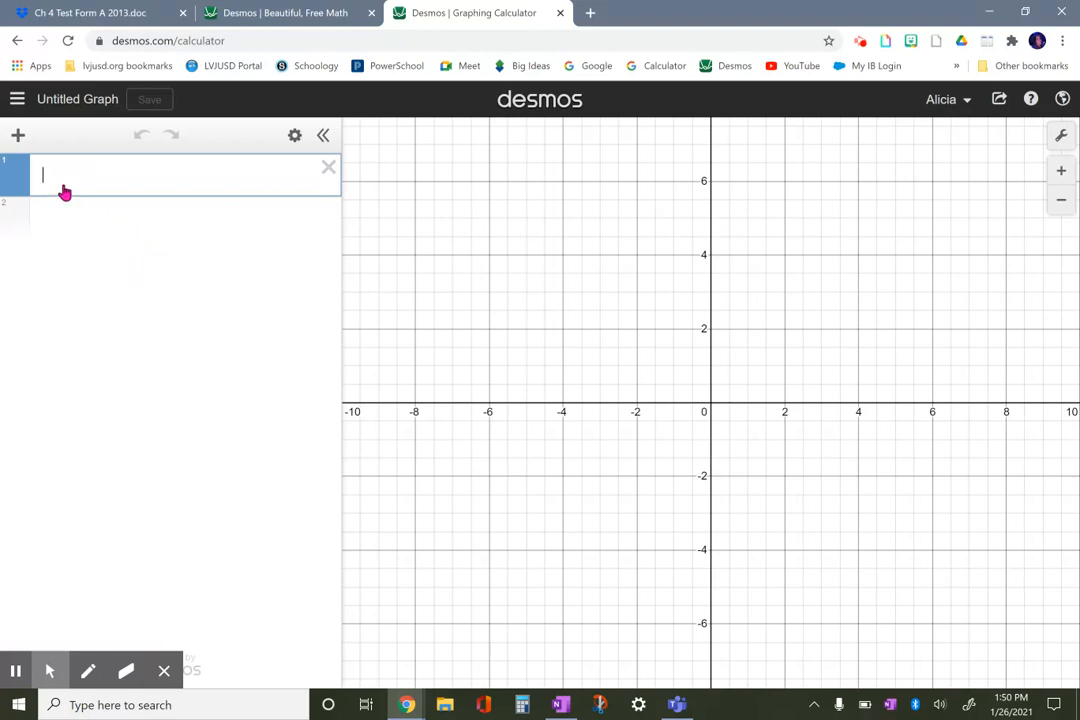
- Add a table to the expression list and turn on solid connecting lines for its y₁ points
click(18, 135)
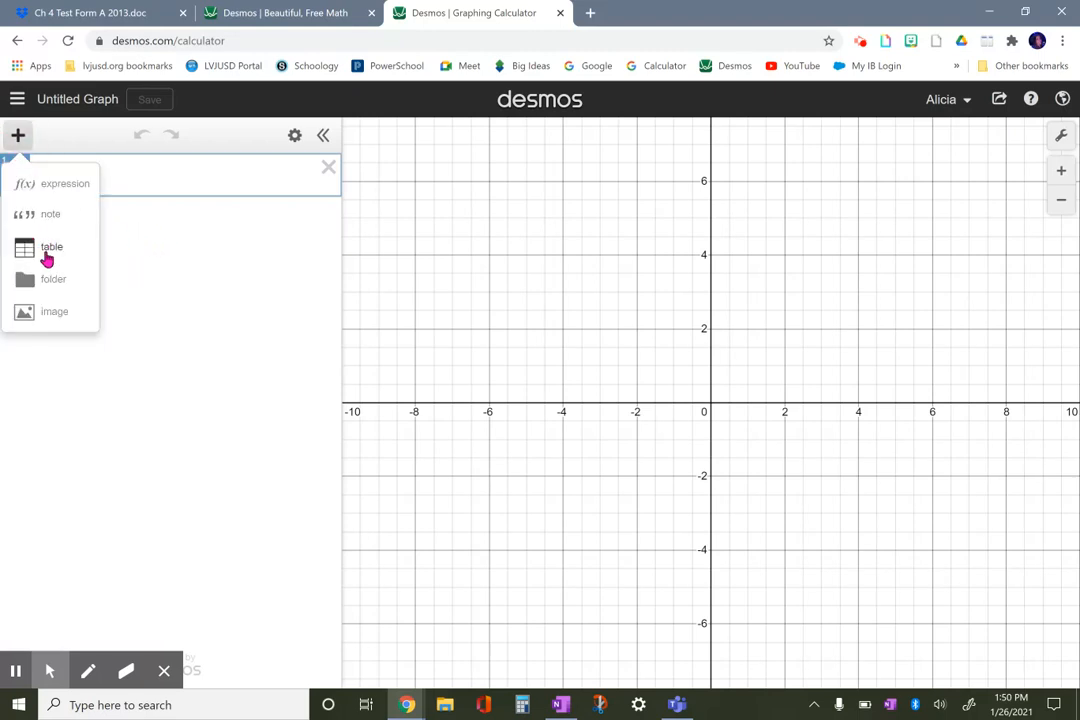
click(47, 250)
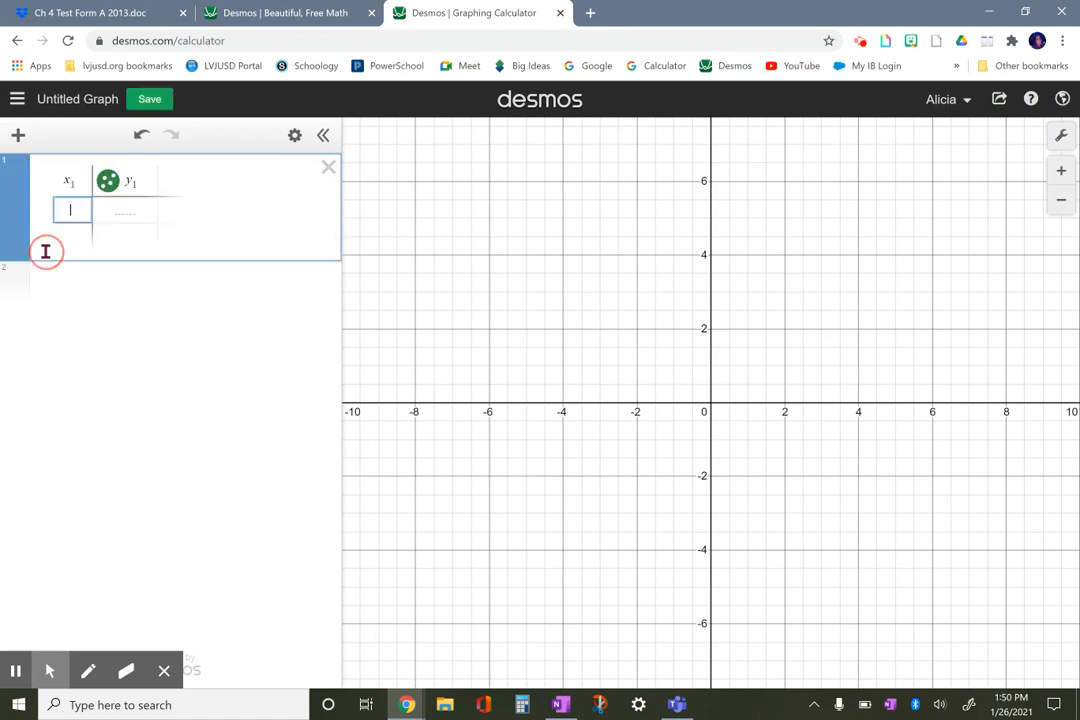
click(110, 182)
click(110, 182)
click(110, 182)
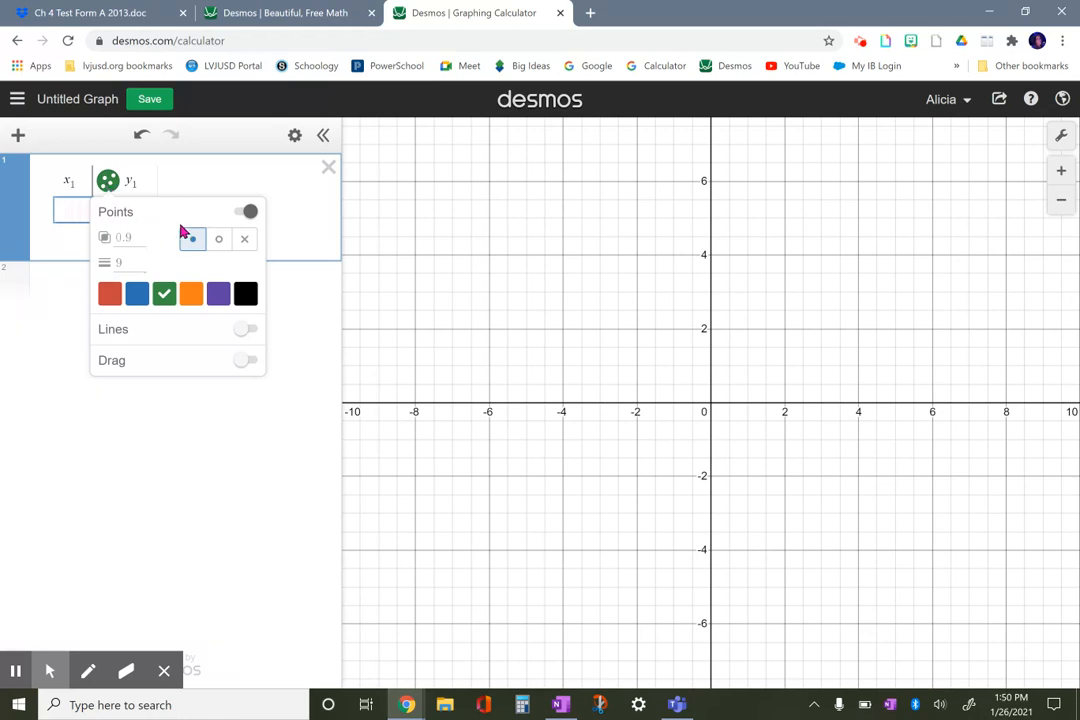
click(242, 331)
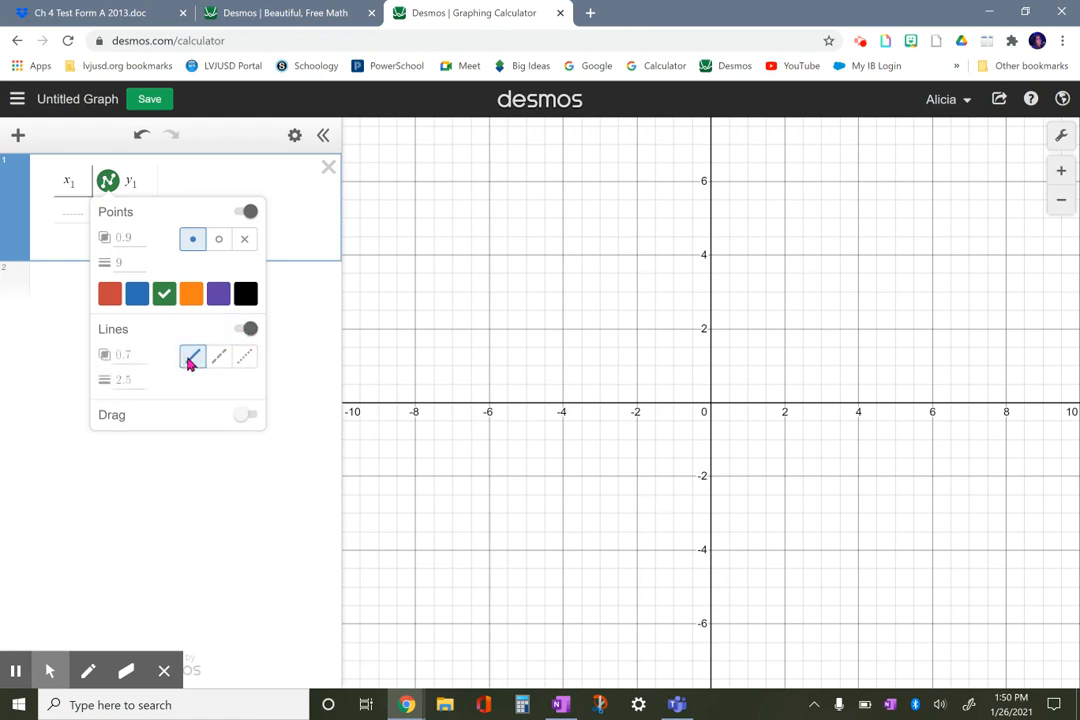
click(190, 175)
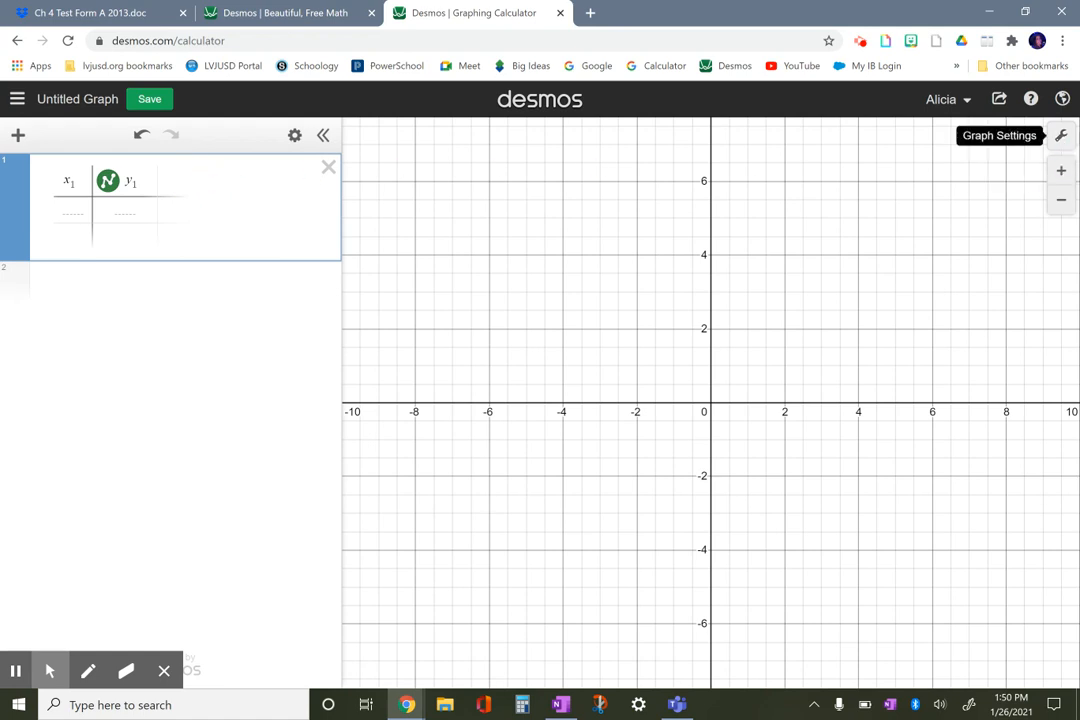
- Turn off the minor gridlines and set the step of both the x-axis and y-axis to 1
click(1064, 139)
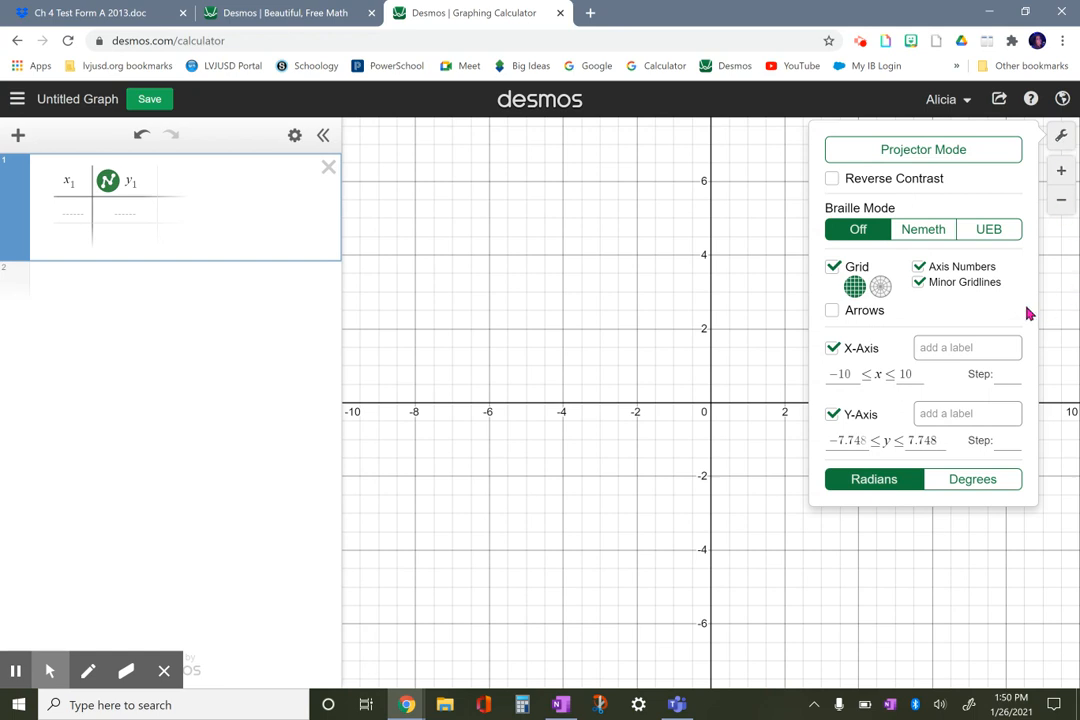
click(920, 286)
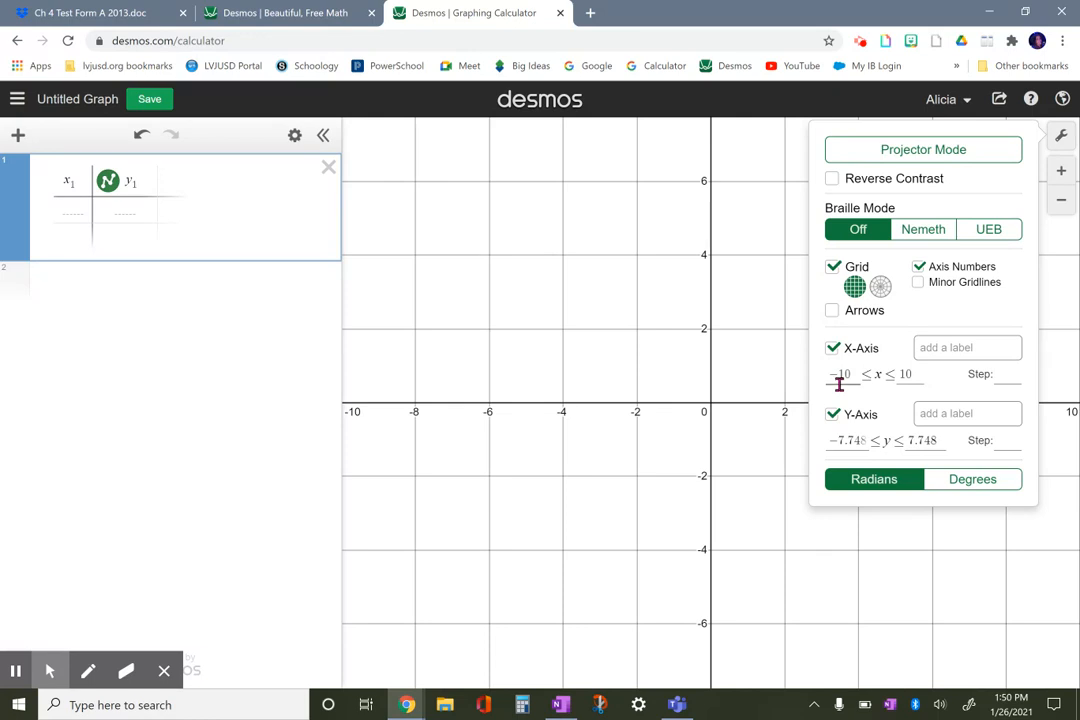
click(1001, 378)
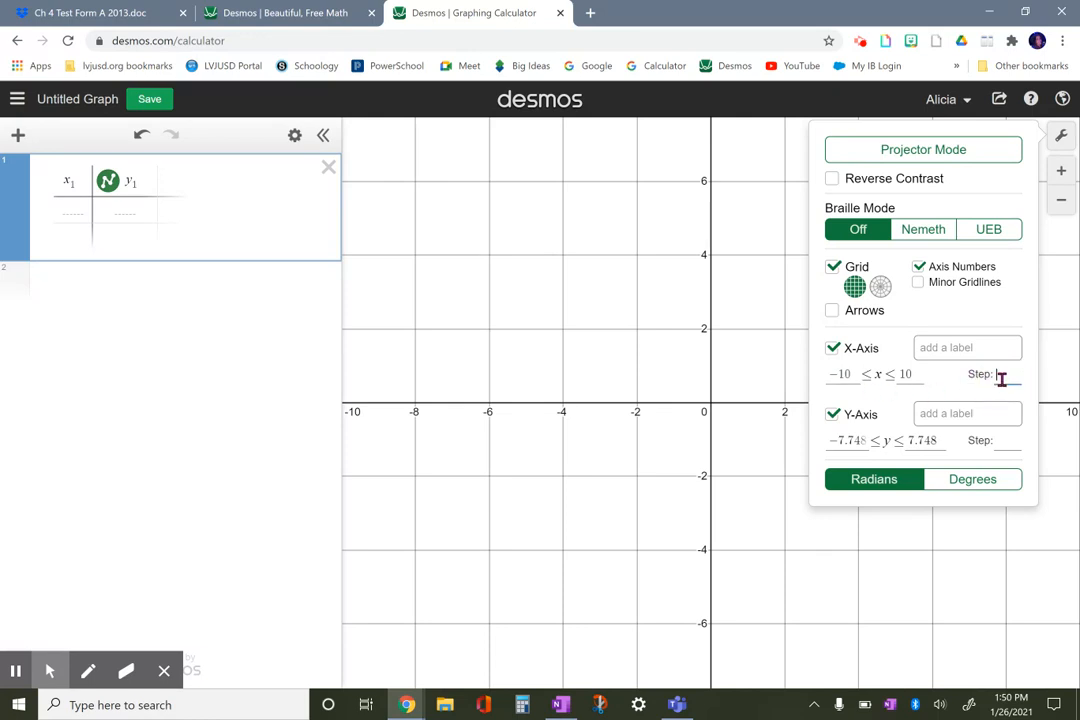
text(1)
click(1012, 446)
text(1)
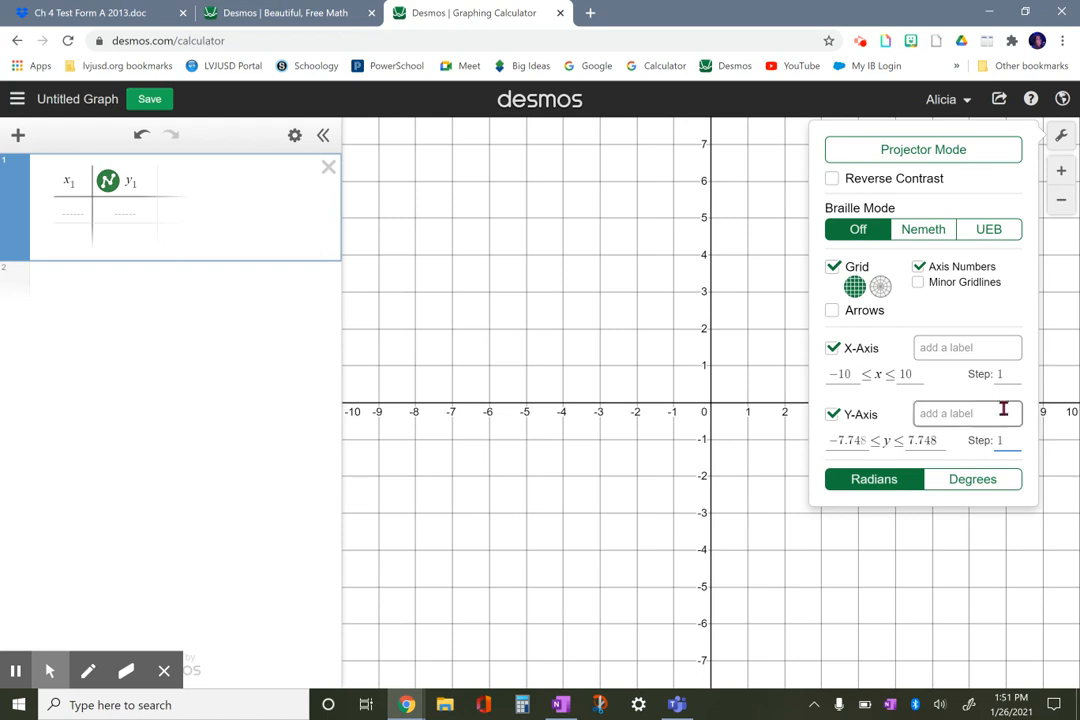
click(1062, 140)
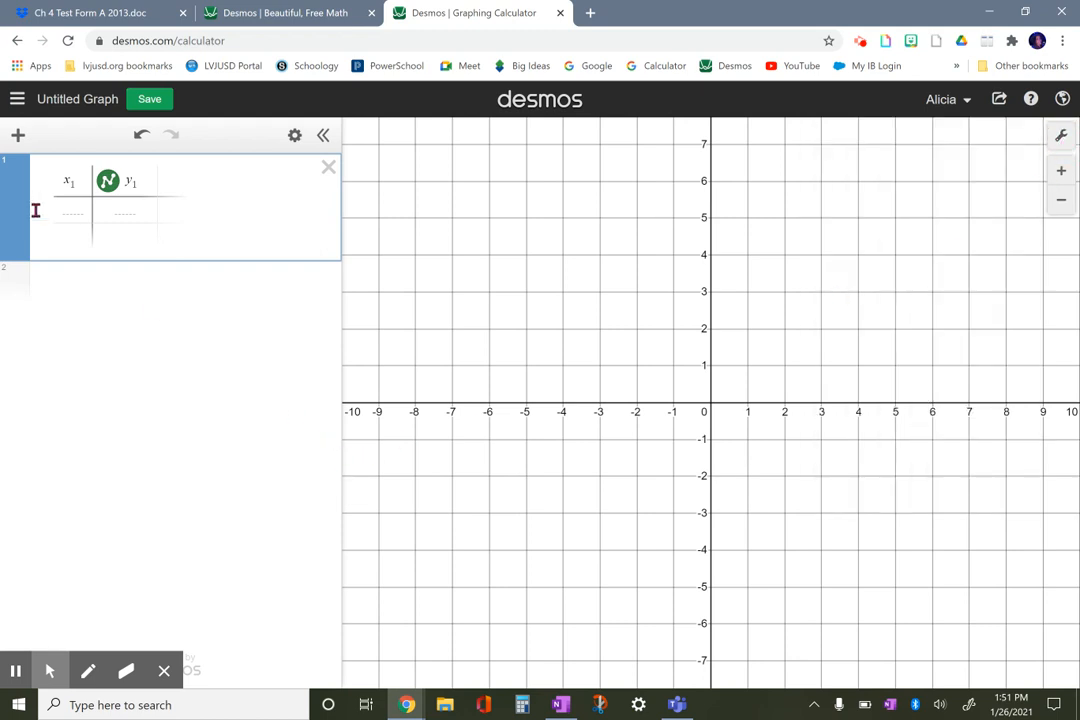
- Enter the point (3, 4) in the table's first row
click(72, 212)
text(3)
key(Tab)
text(4)
key(Return)
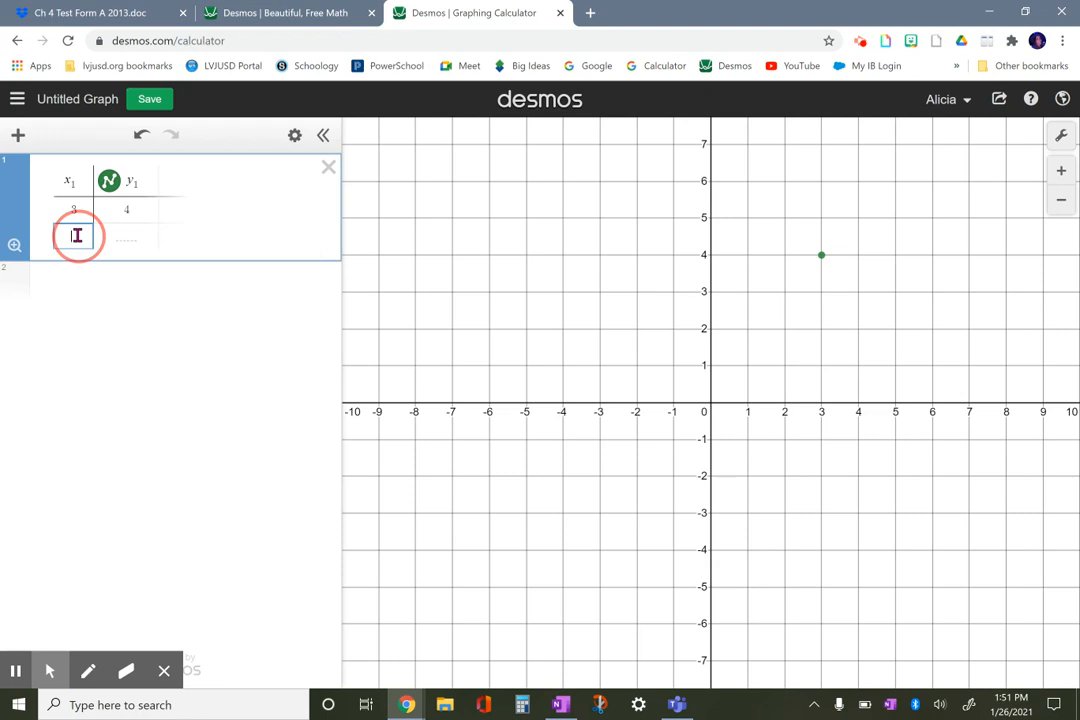
- Enter the point (11, 4) in the table's second row and bring the whole segment into view
click(75, 235)
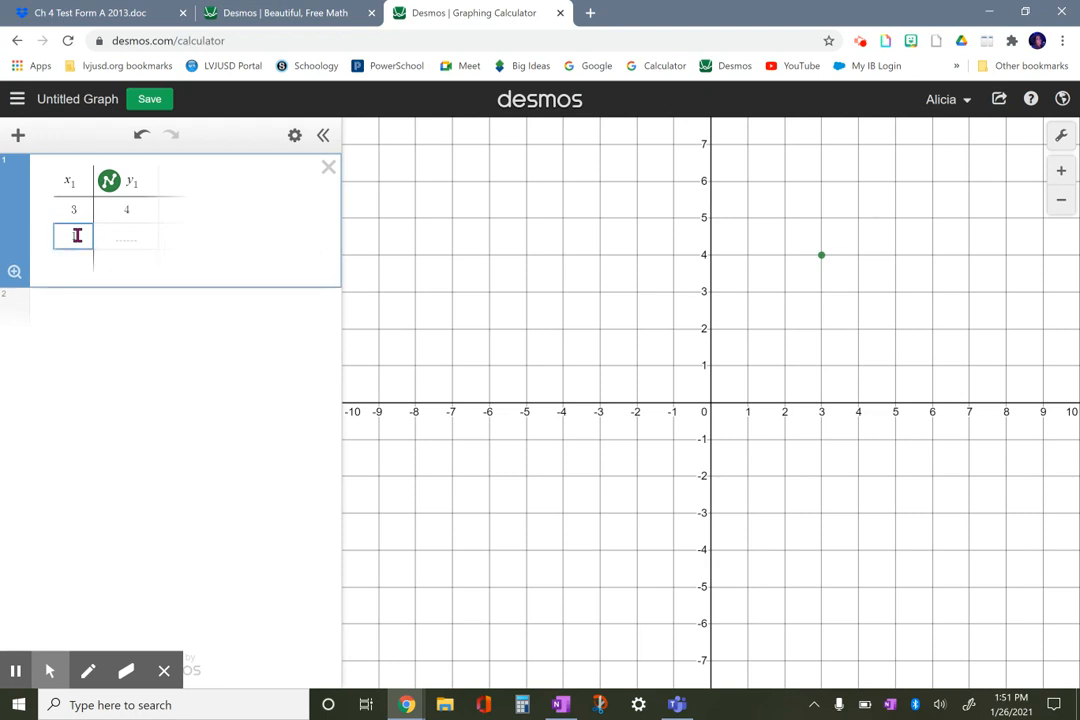
text(11)
key(Tab)
text(4)
click(80, 263)
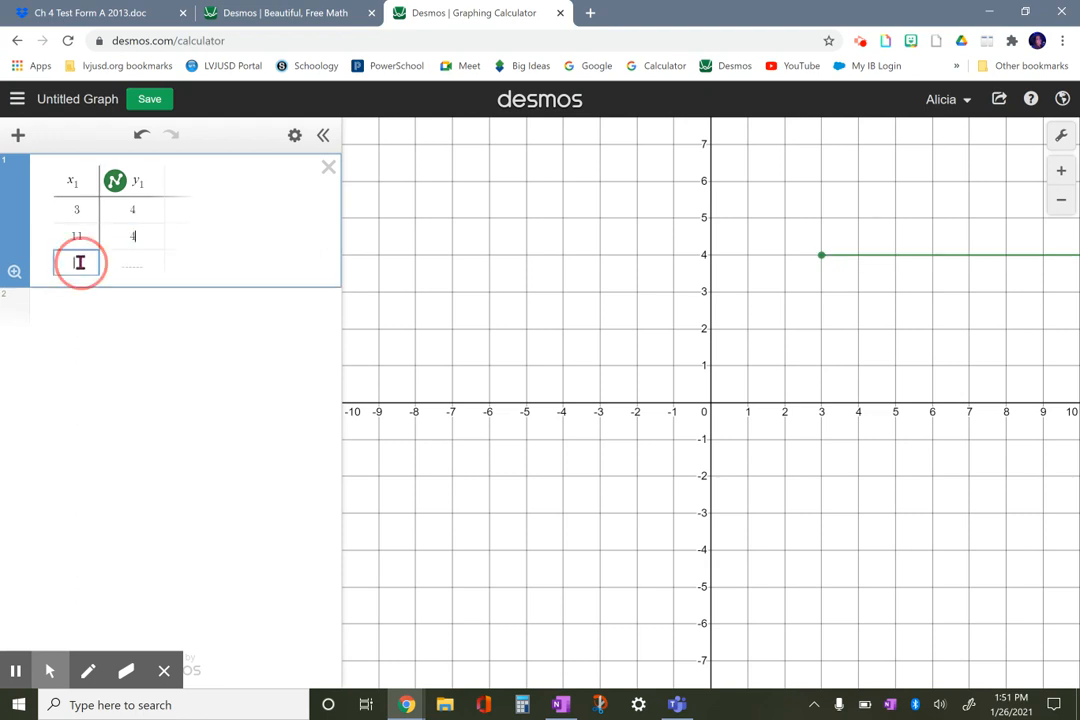
drag(857, 462, 723, 458)
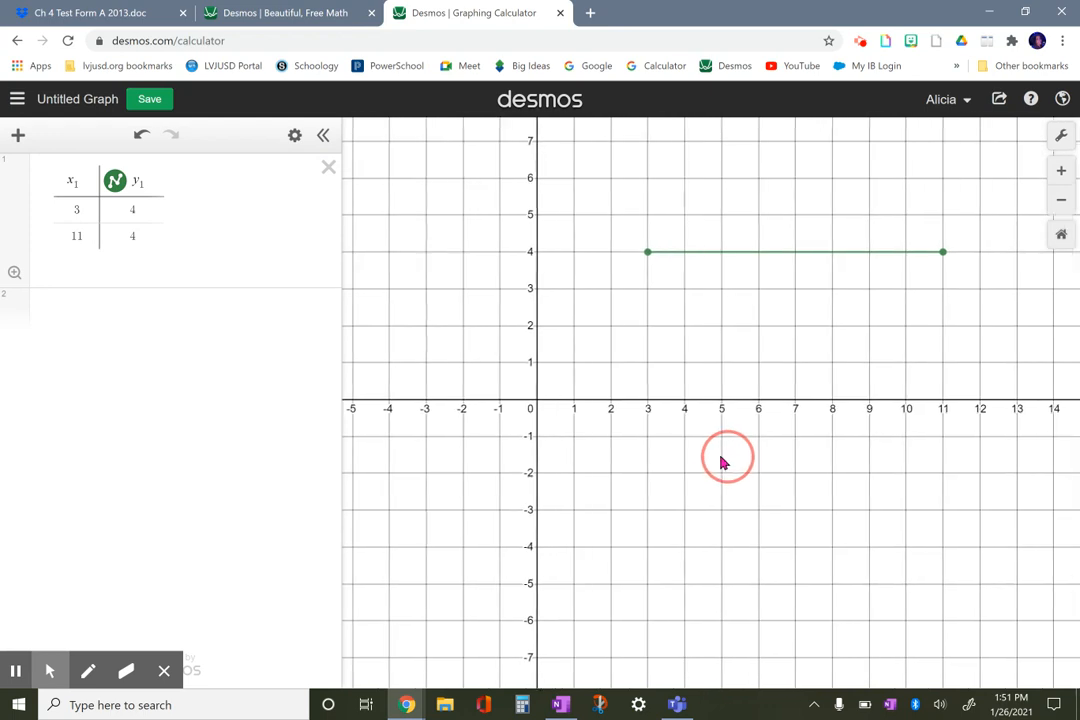
- Enter the point (9, -2) in the table's third row
click(76, 260)
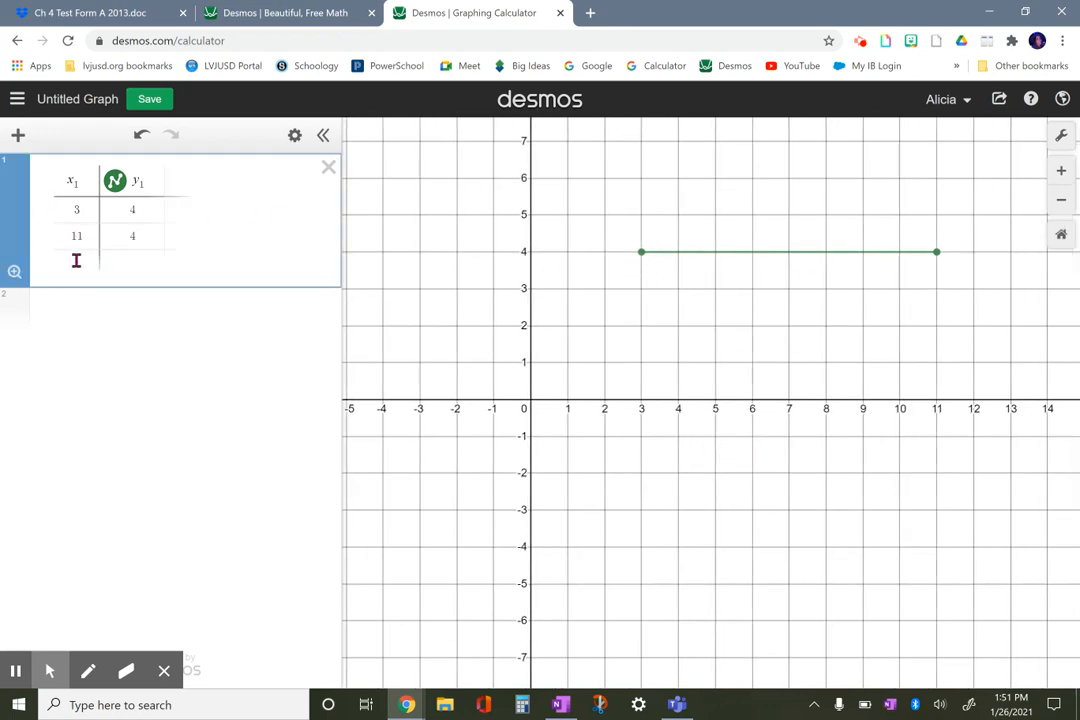
click(80, 260)
text(9)
key(Tab)
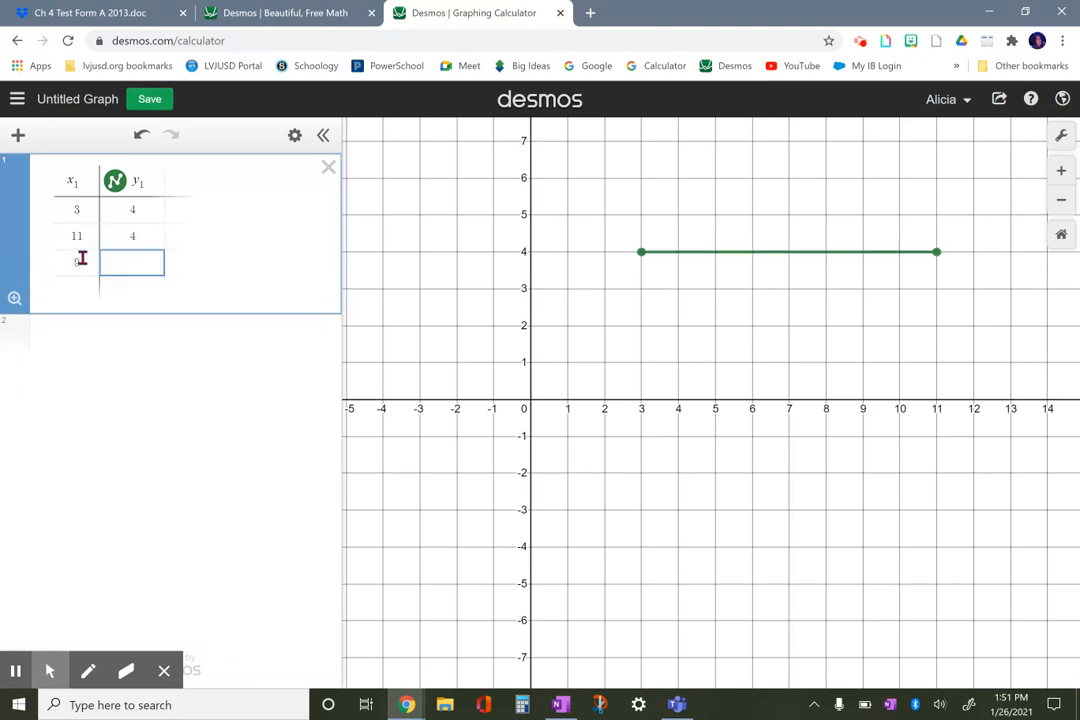
text(-2)
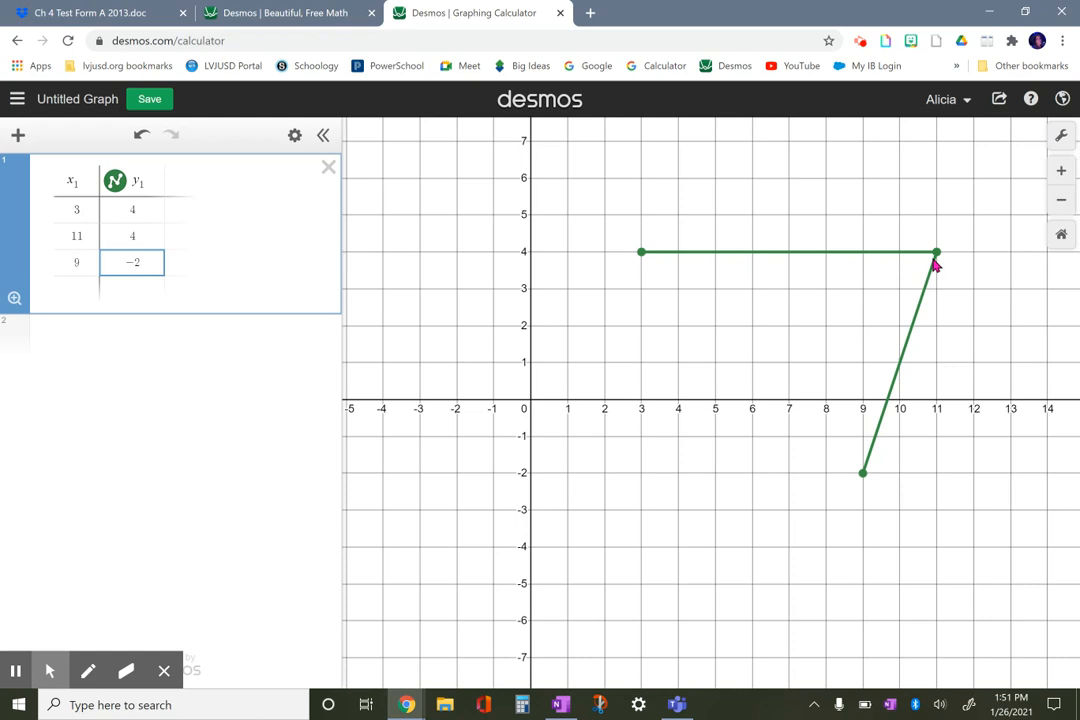
- Display the coordinates of the three plotted points on the graph
click(642, 256)
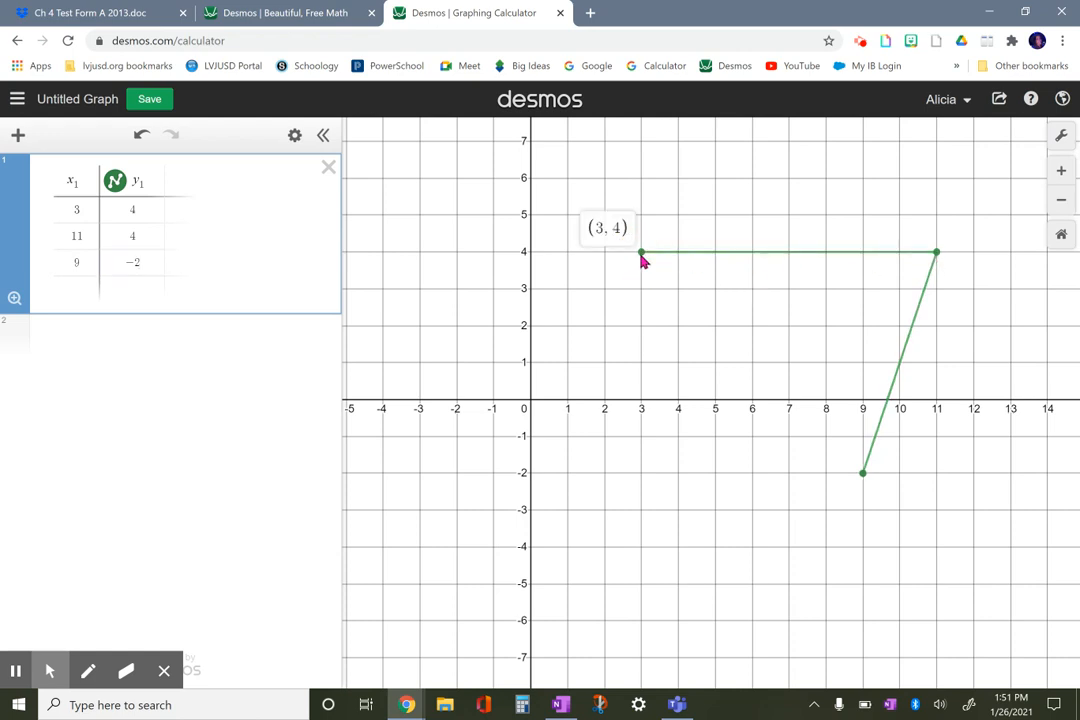
click(937, 254)
click(864, 475)
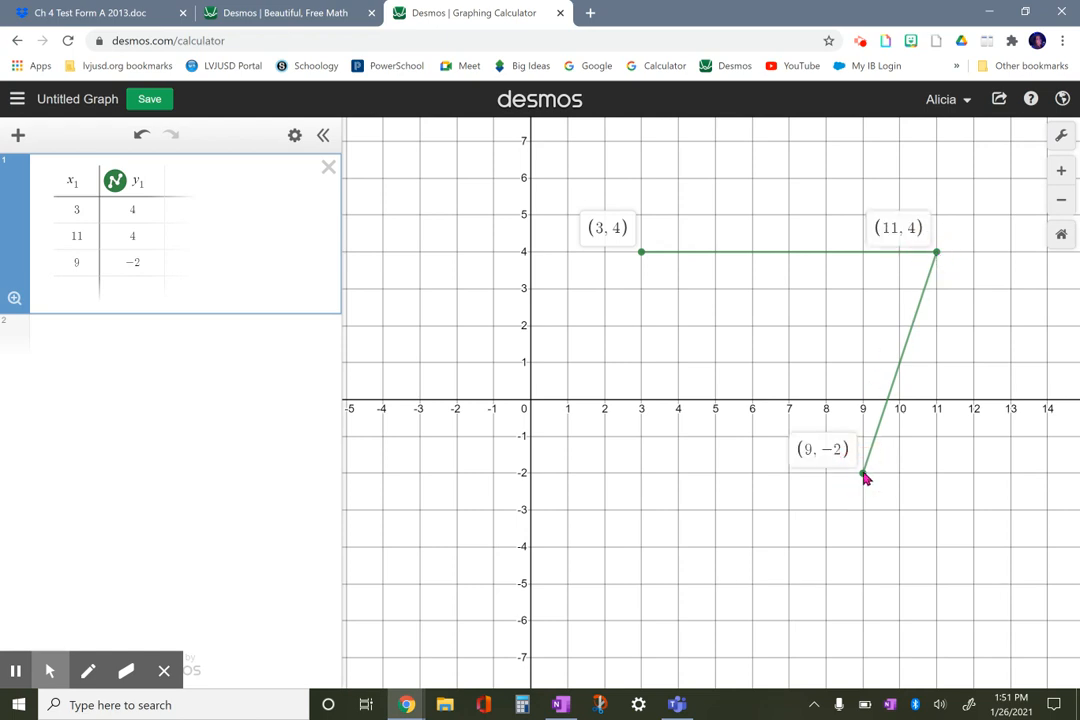
- Close the triangle by repeating the point (3, 4) in the table's fourth row
click(87, 292)
text(3)
key(Tab)
text(4)
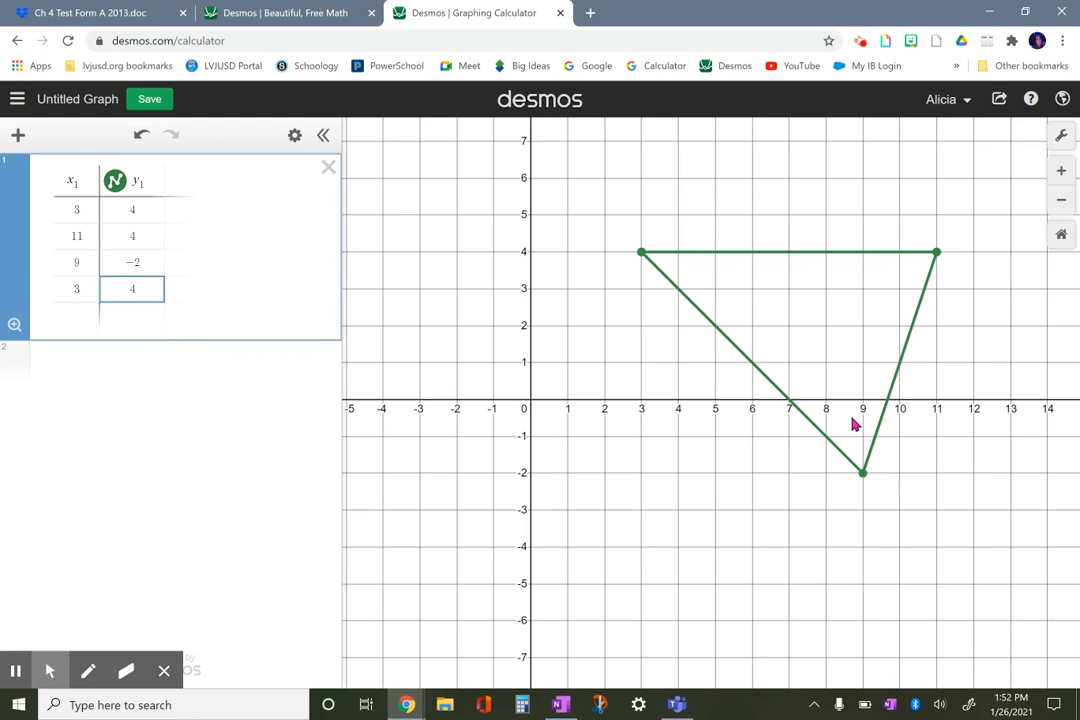
- Show the coordinate labels at all three vertices of the closed triangle
click(642, 254)
click(938, 256)
click(864, 474)
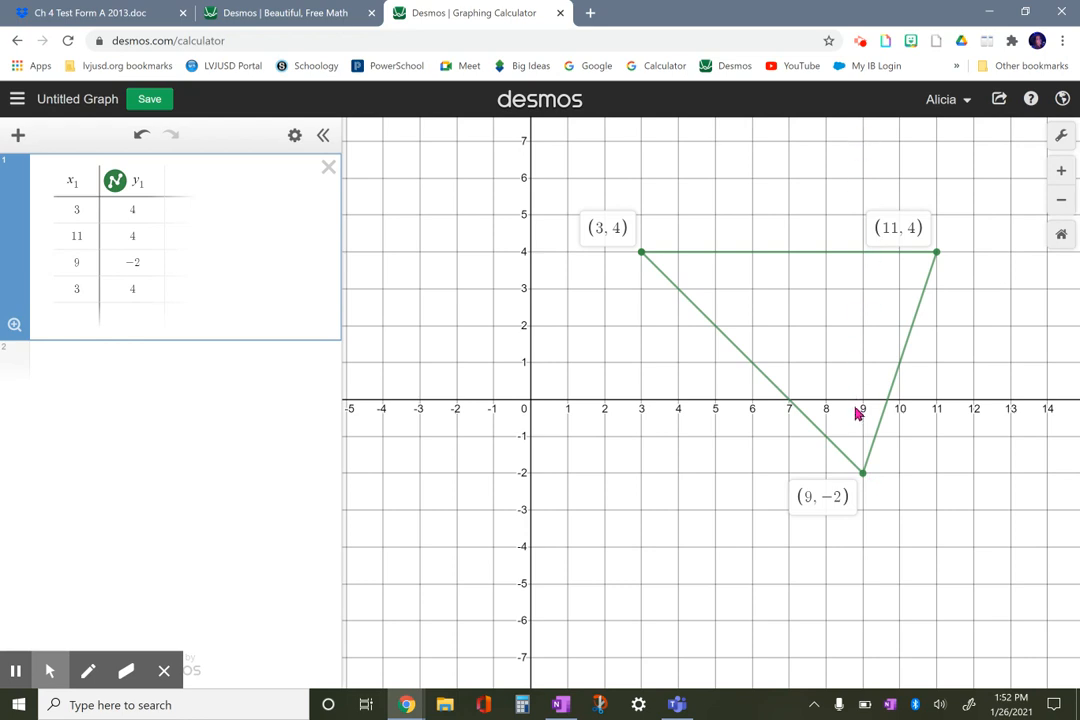
- Graph the vertical line x = 2 in the empty row below the table
click(158, 366)
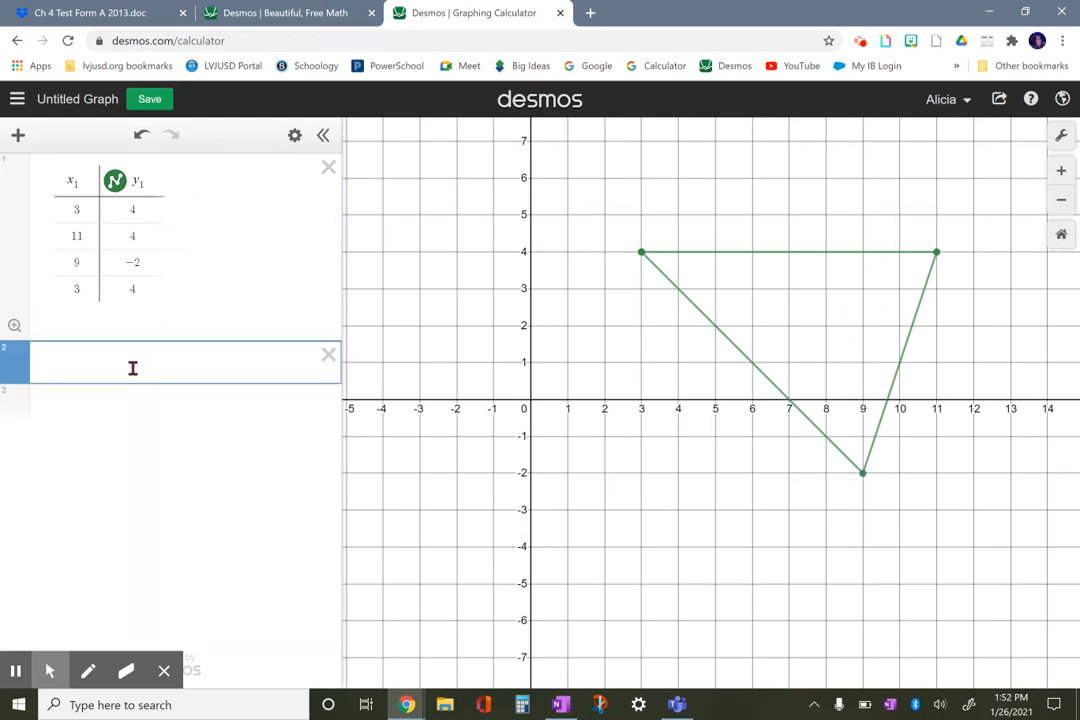
text(x=)
text(2)
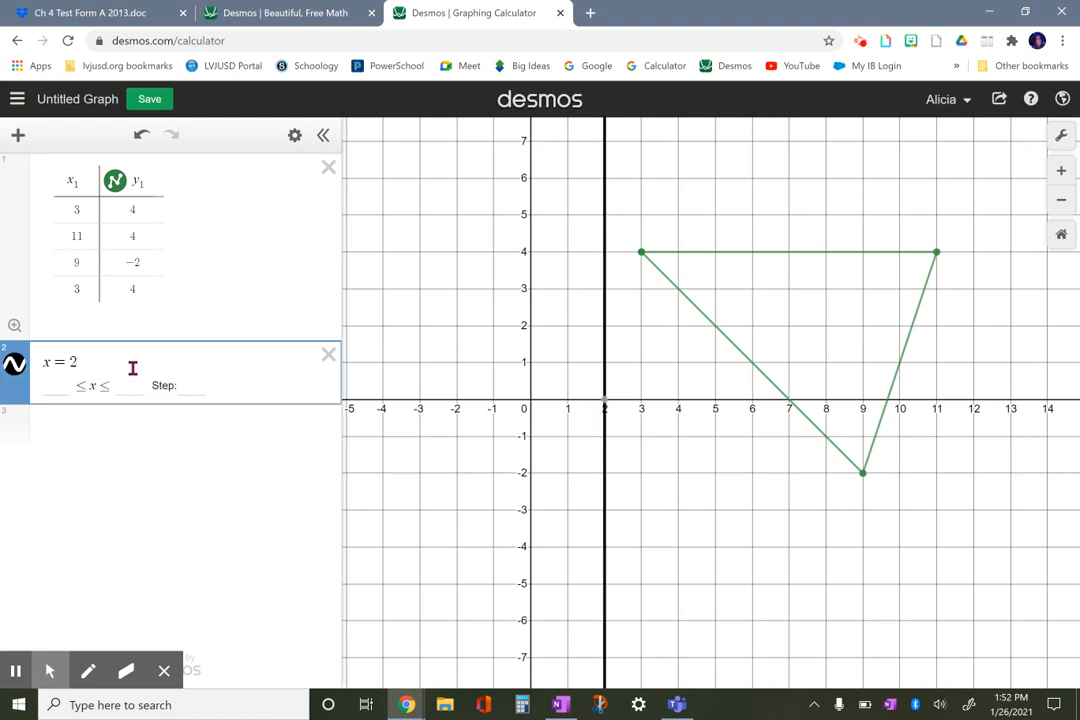
- Style the vertical line as orange and dashed, and move it to x = 9 so it passes through the vertex (9, -2)
click(15, 372)
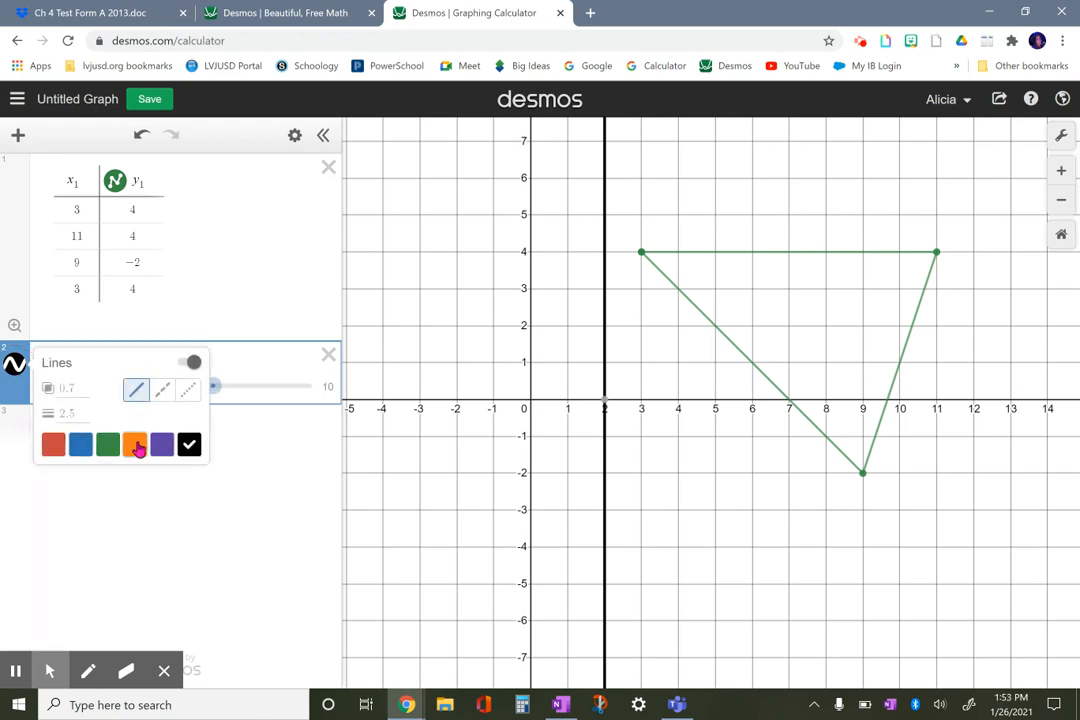
click(136, 446)
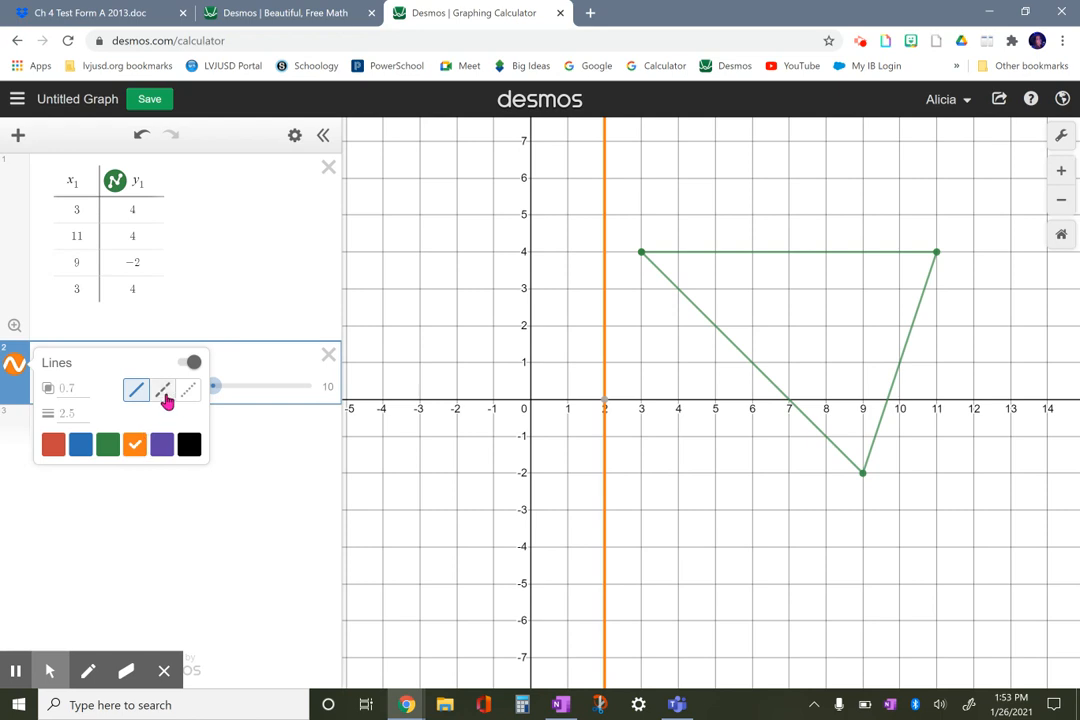
click(164, 392)
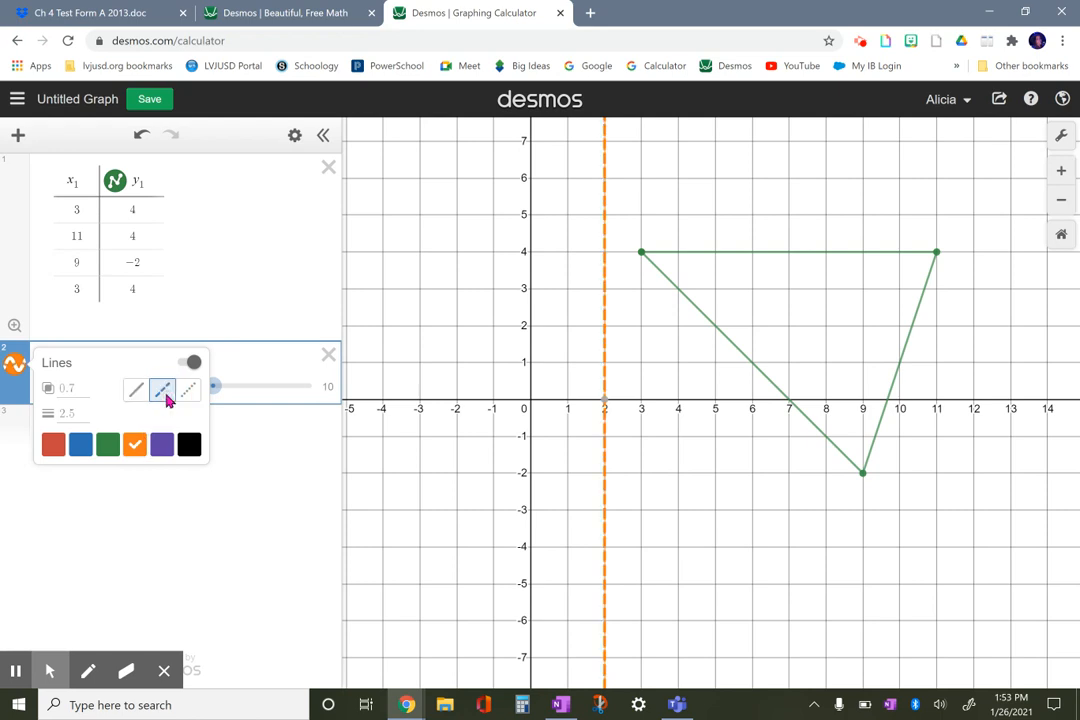
click(220, 538)
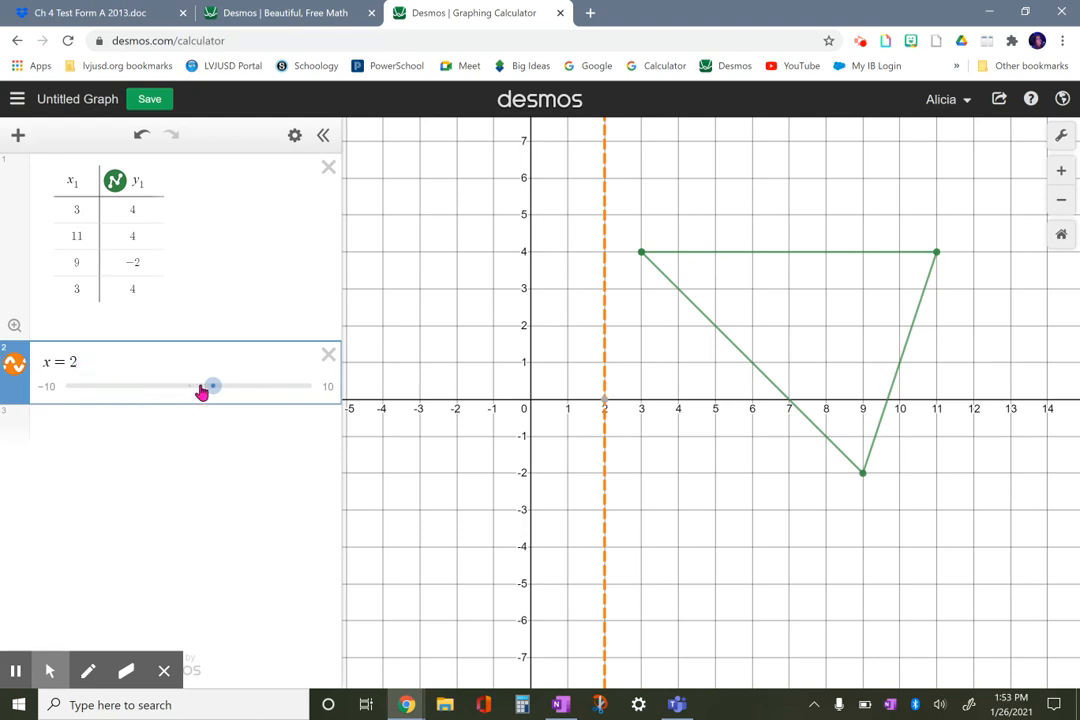
drag(212, 390, 298, 393)
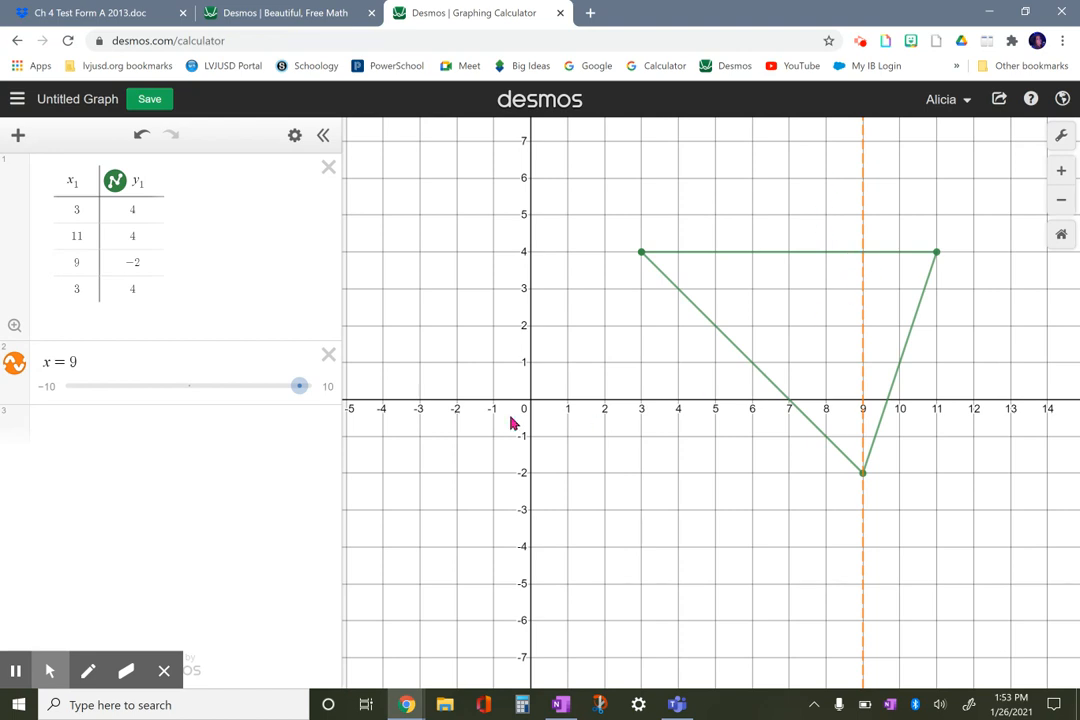
click(186, 430)
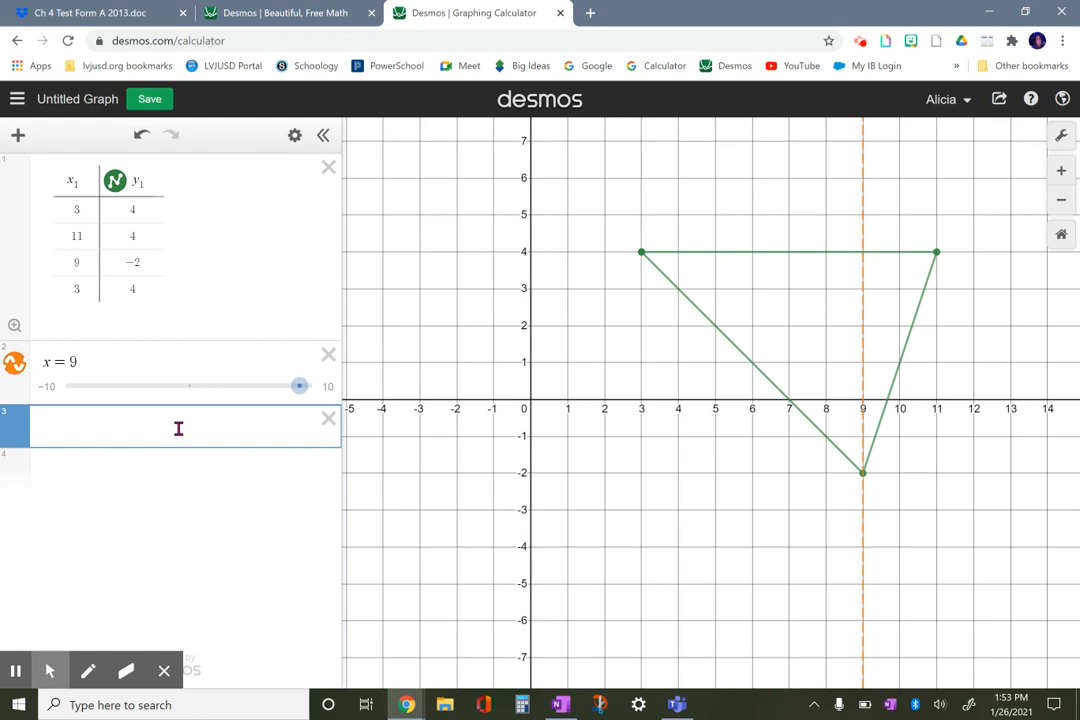
text(y=-mx+b)
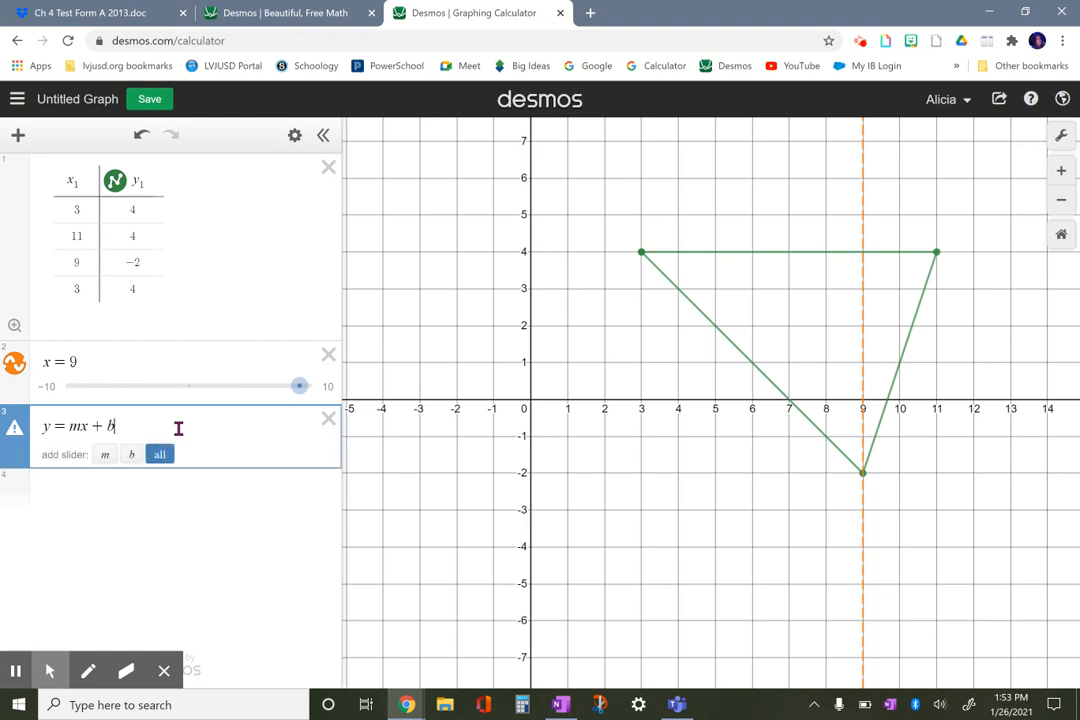
click(75, 510)
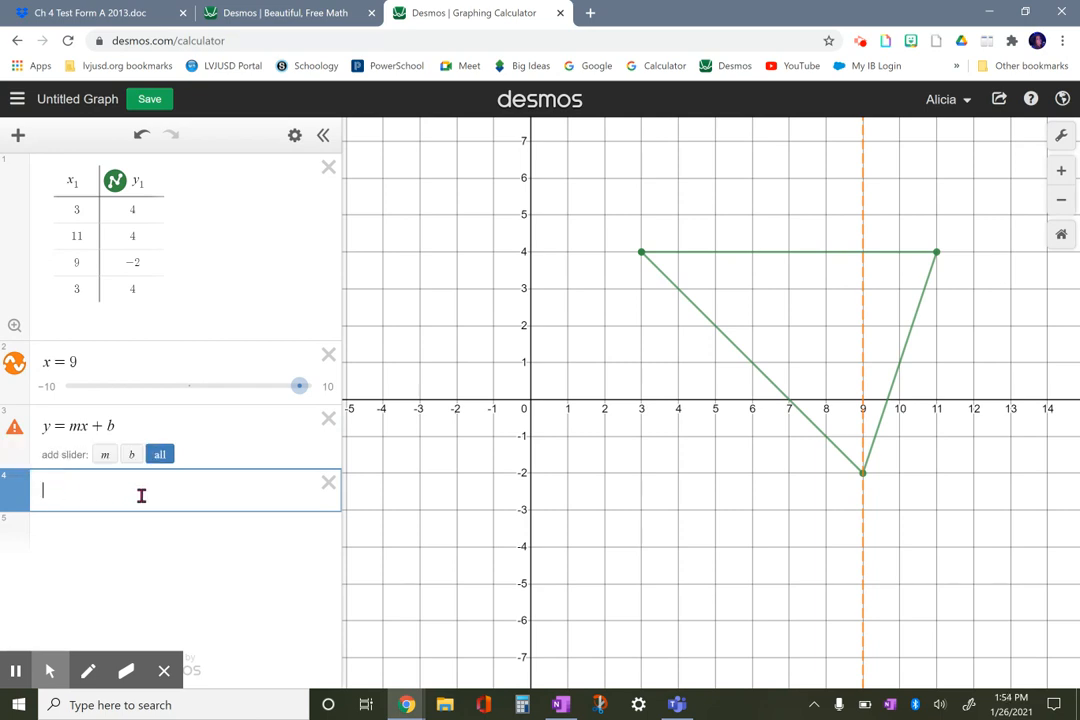
click(159, 454)
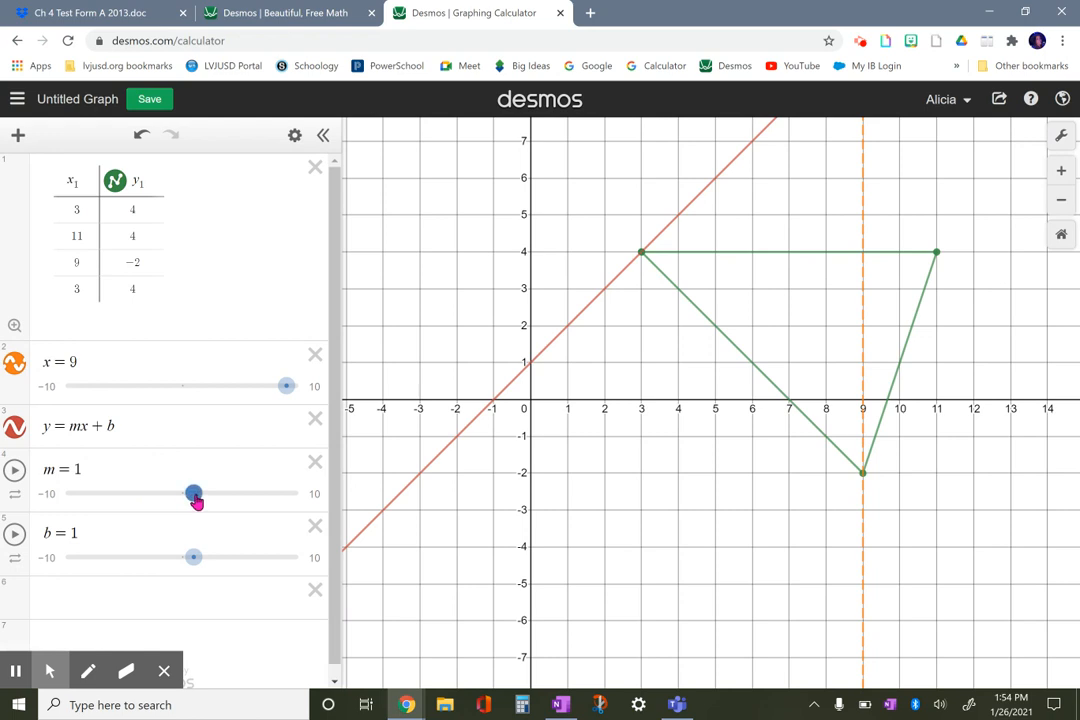
drag(196, 501, 146, 494)
drag(193, 557, 146, 565)
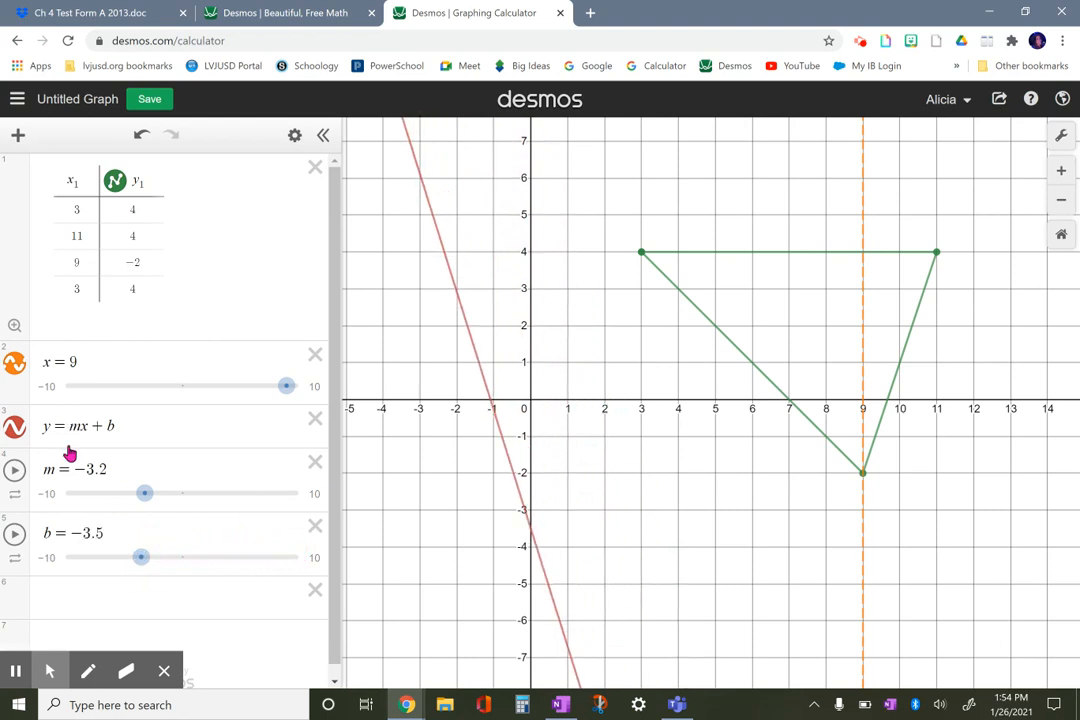
click(316, 424)
click(331, 424)
click(331, 421)
- Enter the equation y = mx + b below the vertical line and remove m to leave y = x + b
click(208, 432)
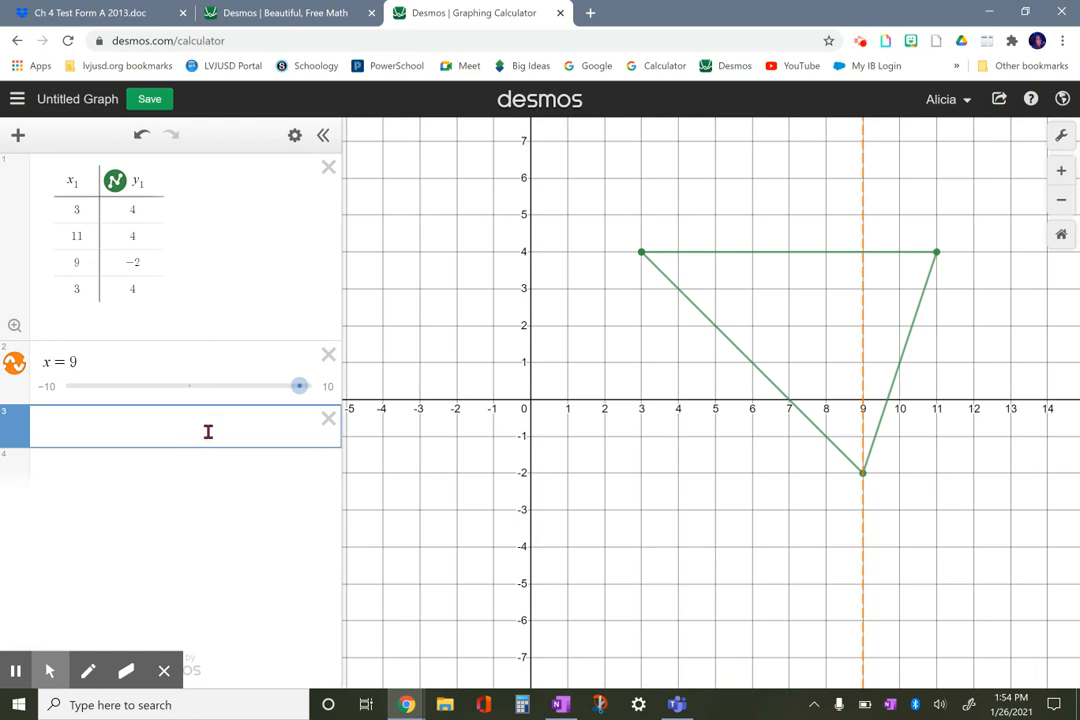
text(y = mx +)
text(b)
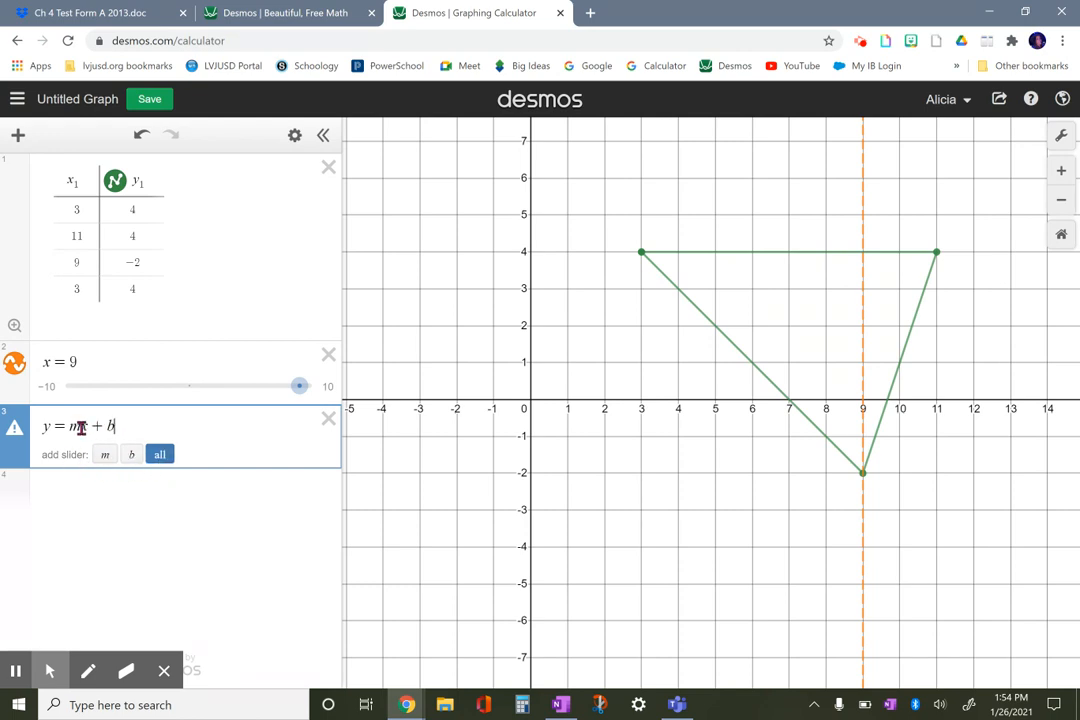
click(80, 427)
key(BackSpace)
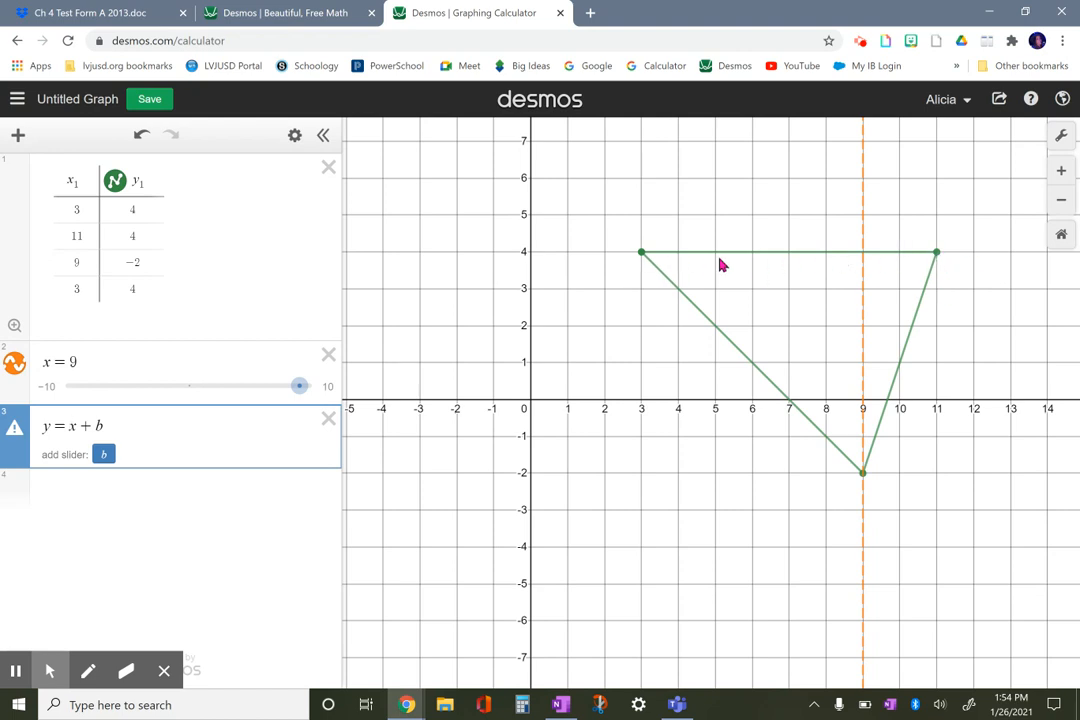
- Inspect the vertex (3, 4) and the slope of the opposite side from (9, -2) to (11, 4)
click(642, 255)
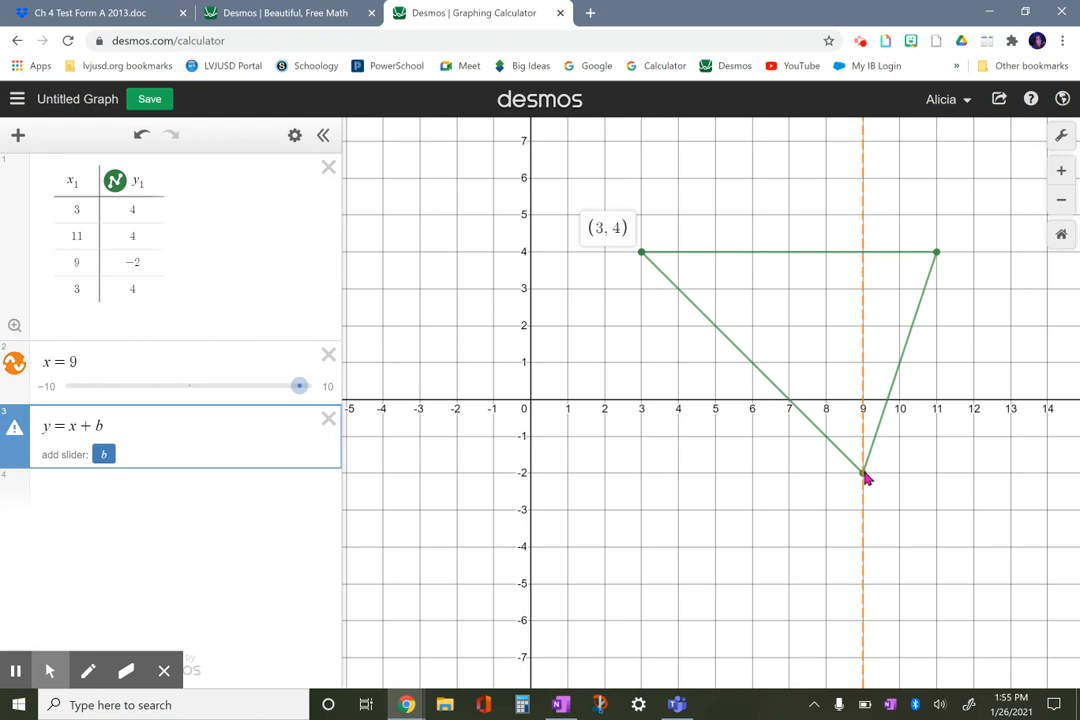
click(899, 365)
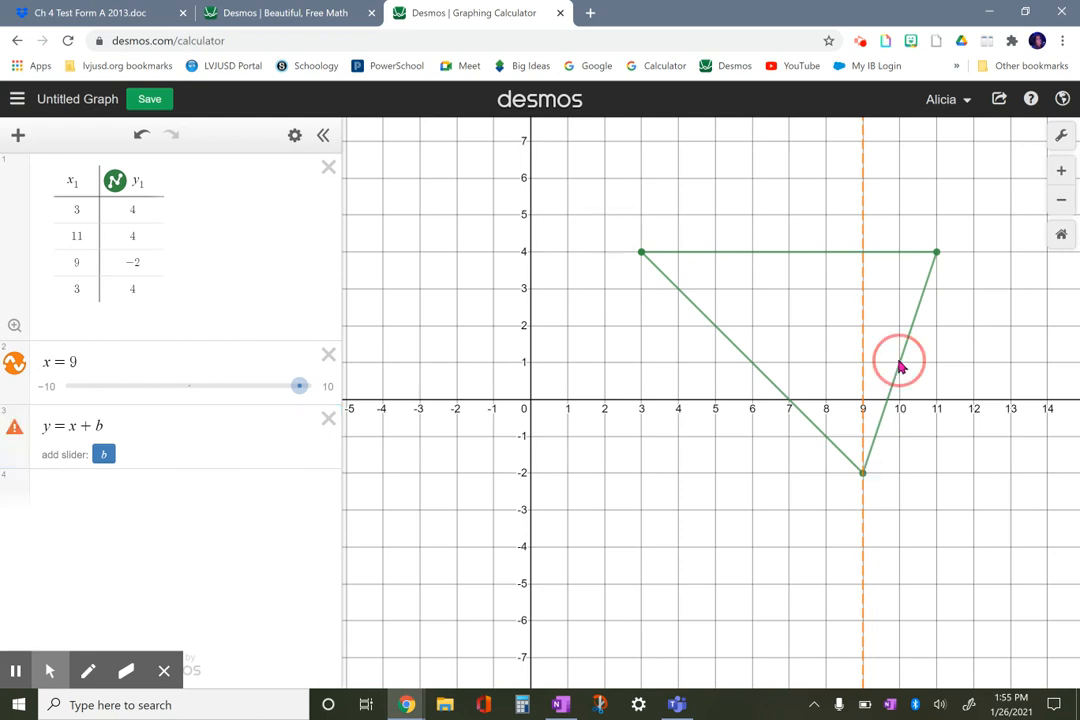
click(863, 475)
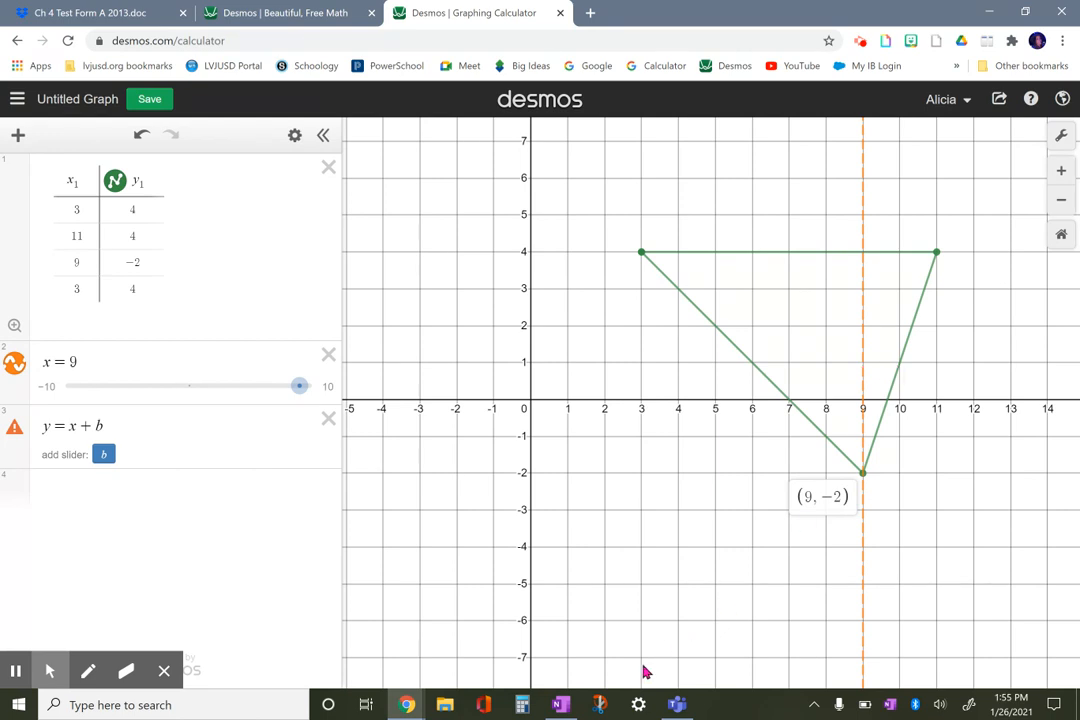
- Switch to OneNote and handwrite the side's slope in red as m = 3/1 = 3 below the grids
click(560, 706)
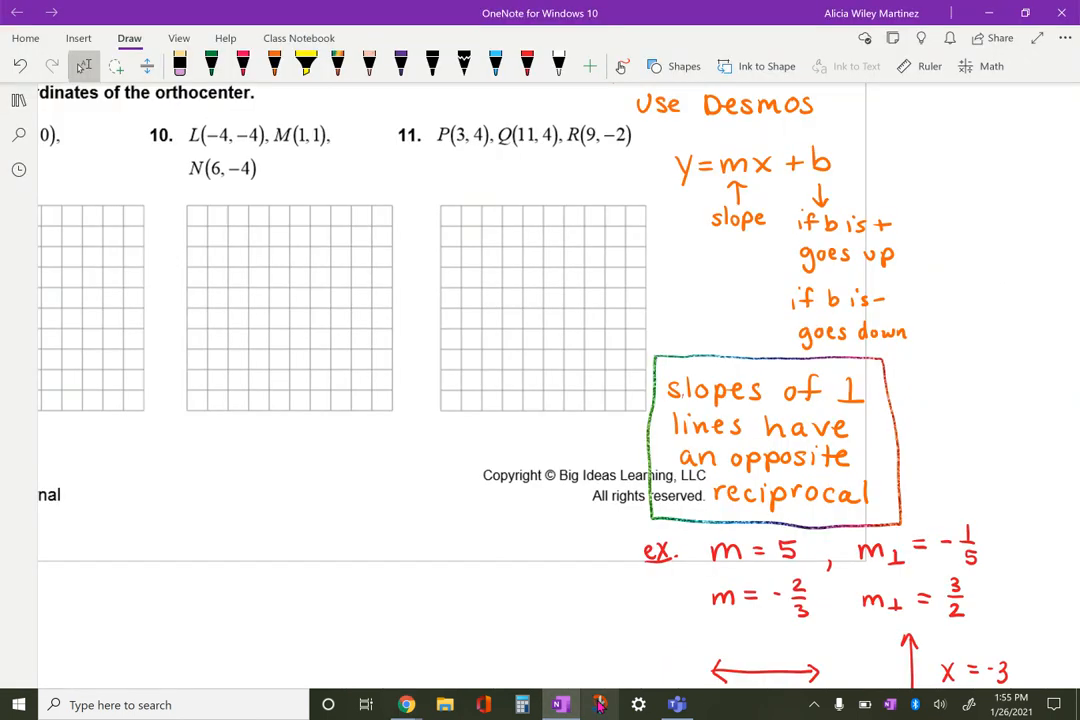
click(527, 66)
mouse_move(145, 537)
mouse_down()
mouse_move(146, 506)
mouse_move(177, 535)
mouse_up()
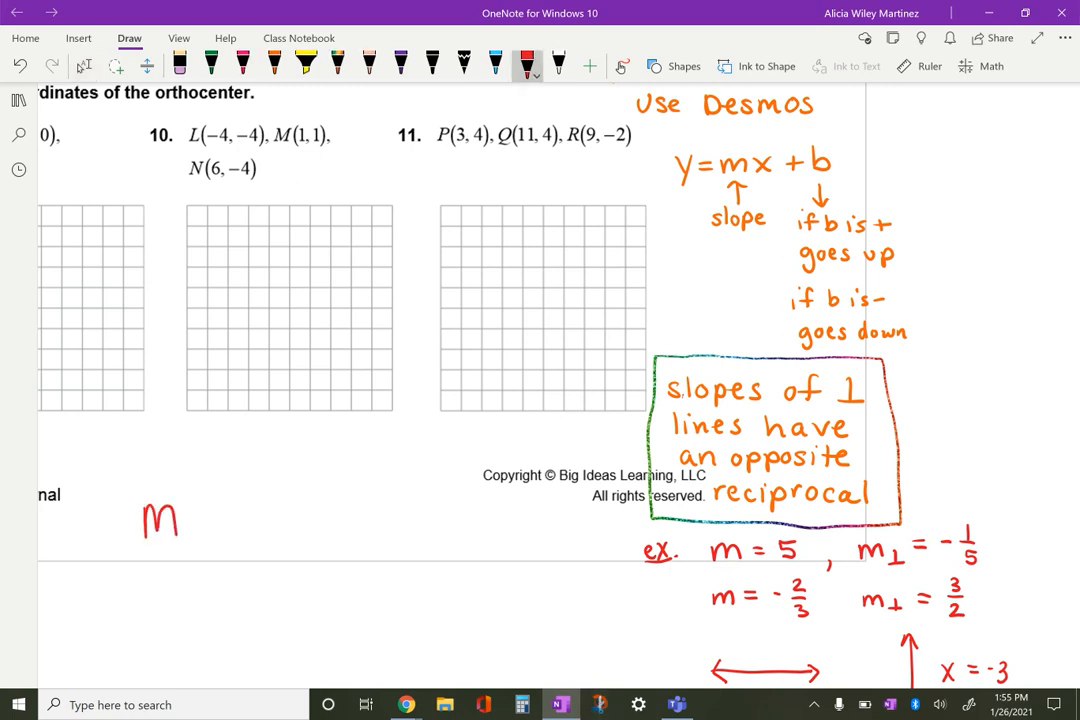
mouse_move(240, 475)
mouse_down()
mouse_move(241, 503)
mouse_move(265, 521)
mouse_move(254, 564)
mouse_up()
drag(333, 509, 332, 538)
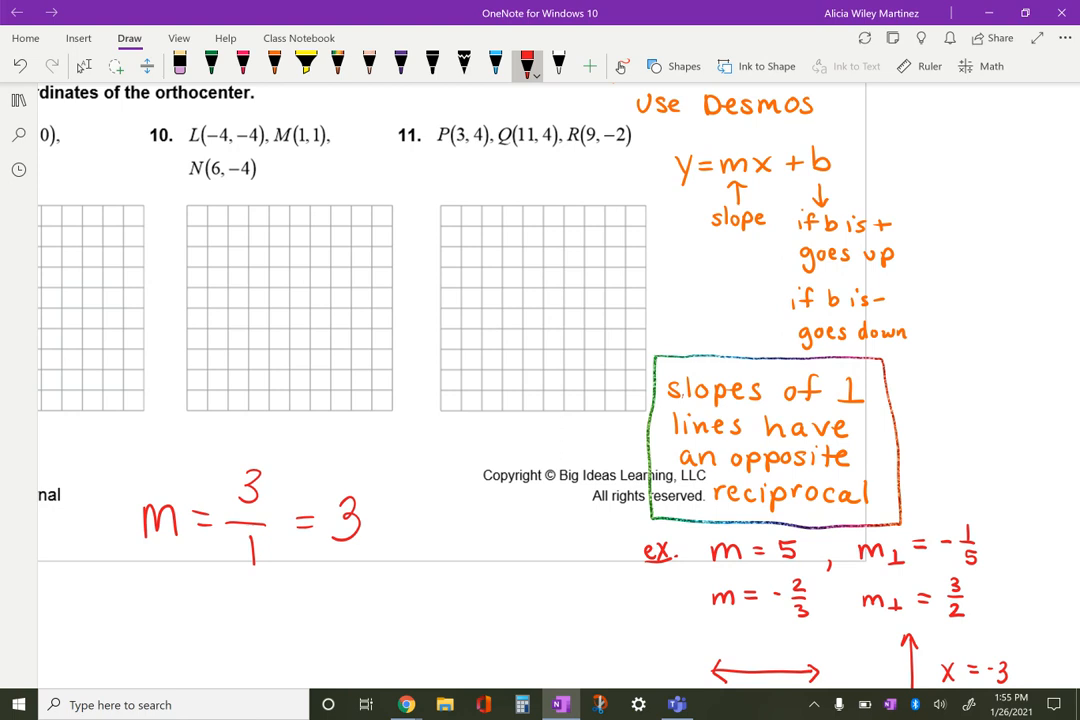
- Handwrite the perpendicular slope m⊥ = -1/3 in red beneath the side's slope
drag(153, 604, 153, 626)
drag(154, 612, 178, 626)
drag(211, 617, 211, 632)
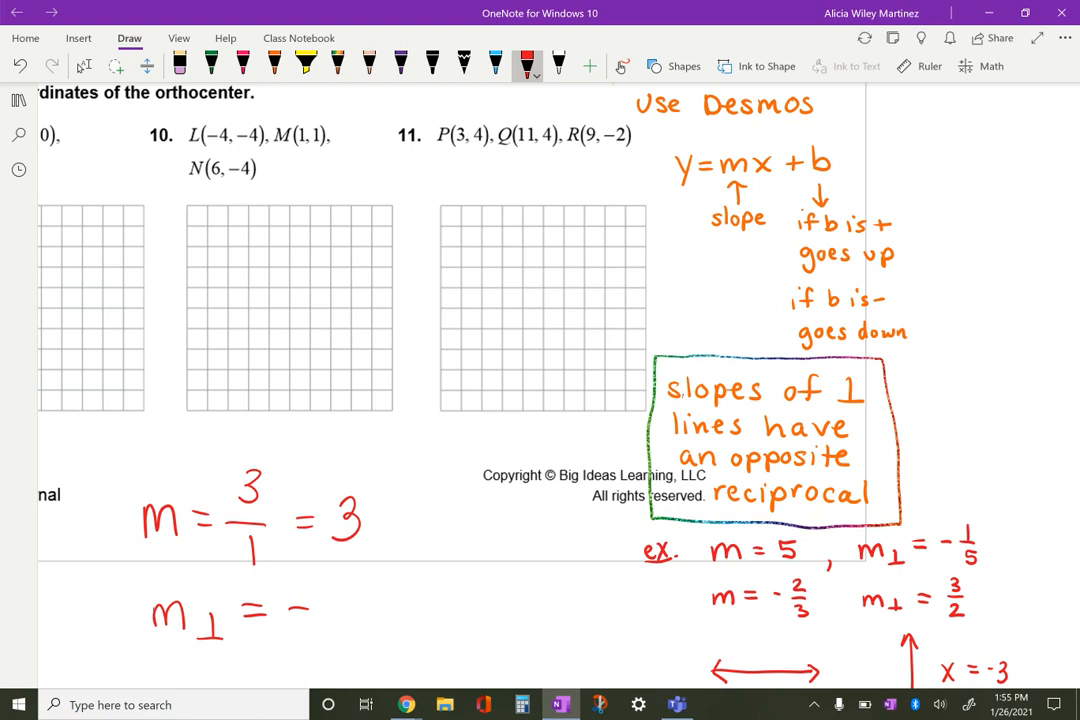
mouse_move(340, 582)
mouse_down()
mouse_move(356, 609)
mouse_move(331, 645)
mouse_up()
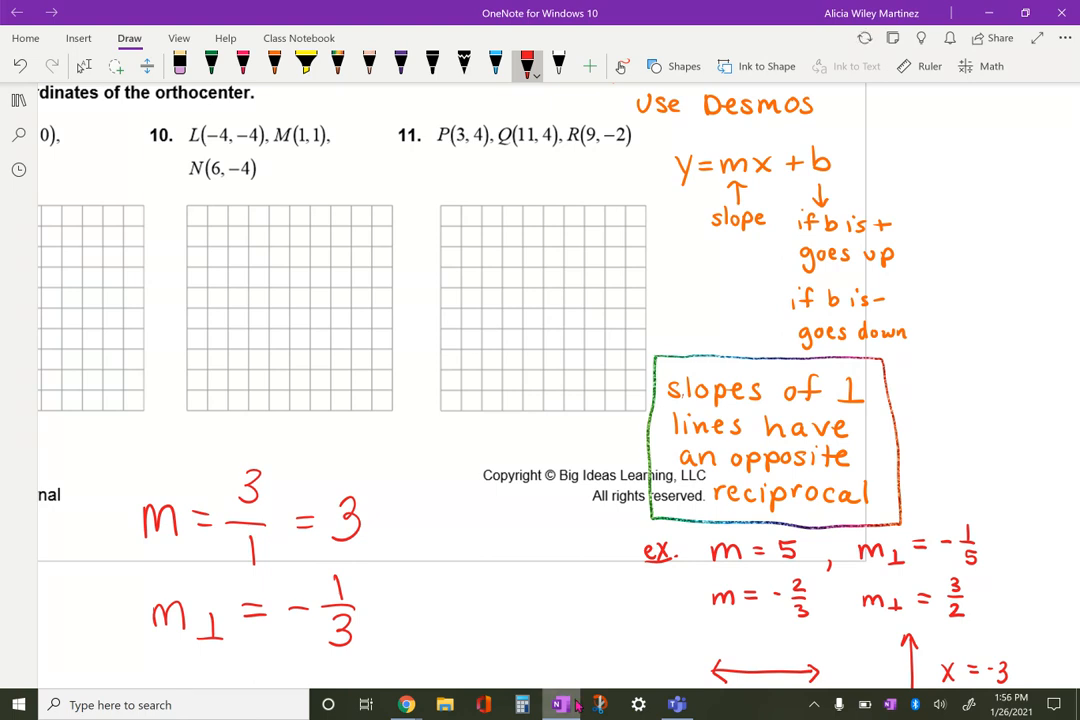
- Switch back to Desmos and insert the slope -1/3 so the equation reads y = -1/3x + b
mouse_move(561, 705)
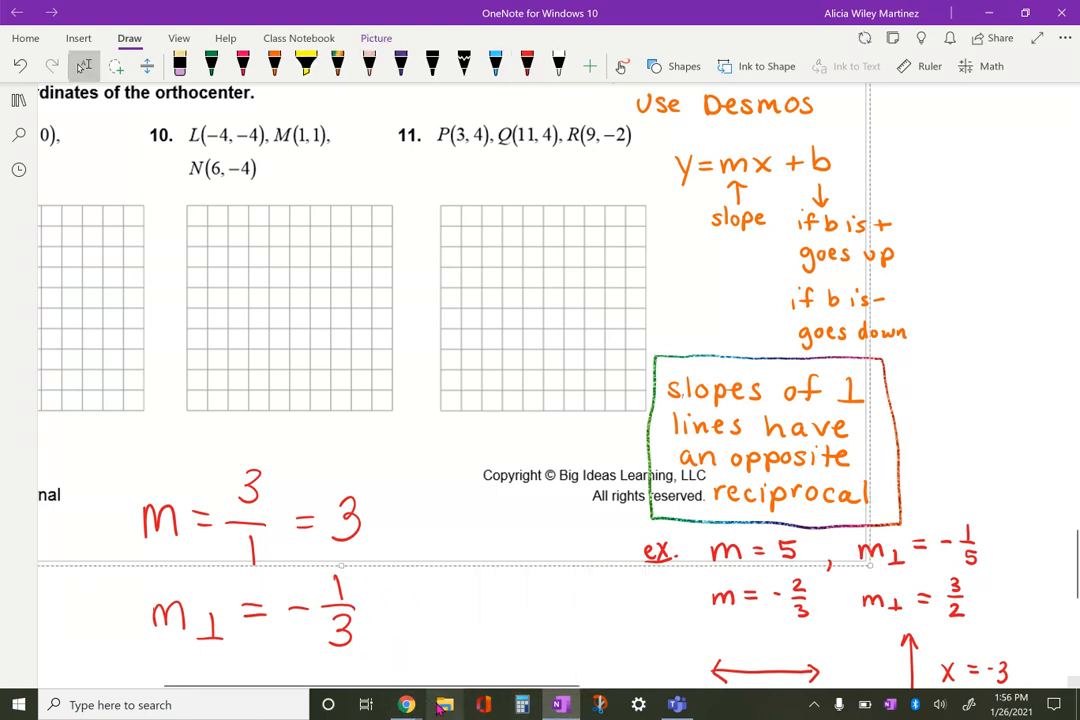
mouse_move(408, 705)
click(363, 575)
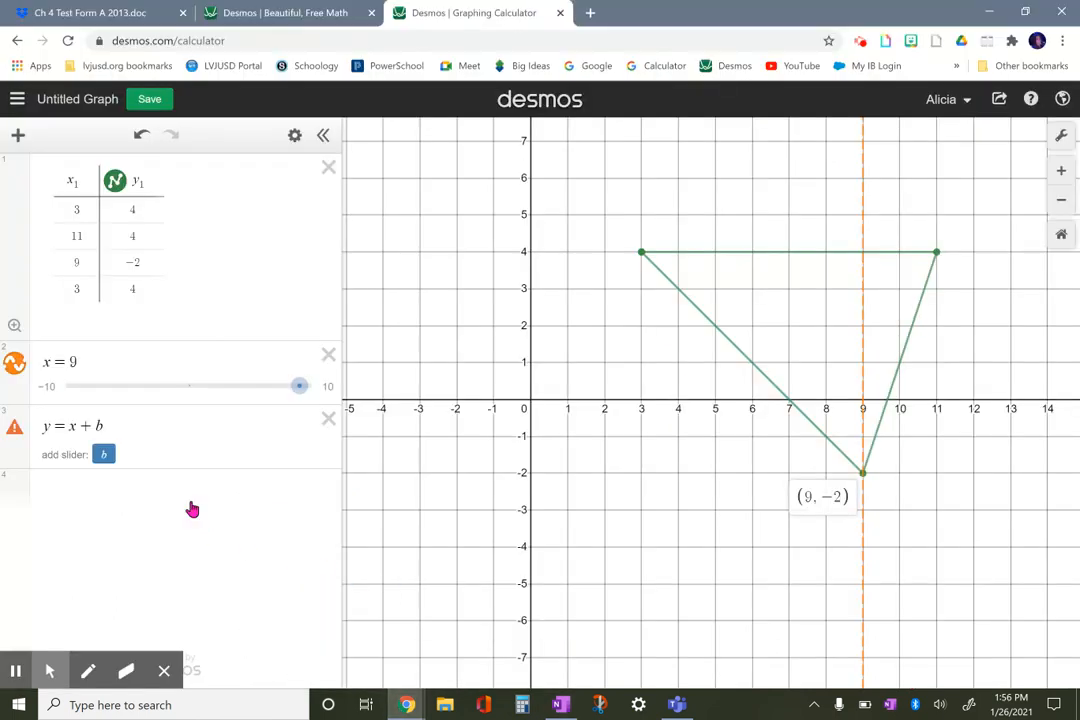
click(70, 422)
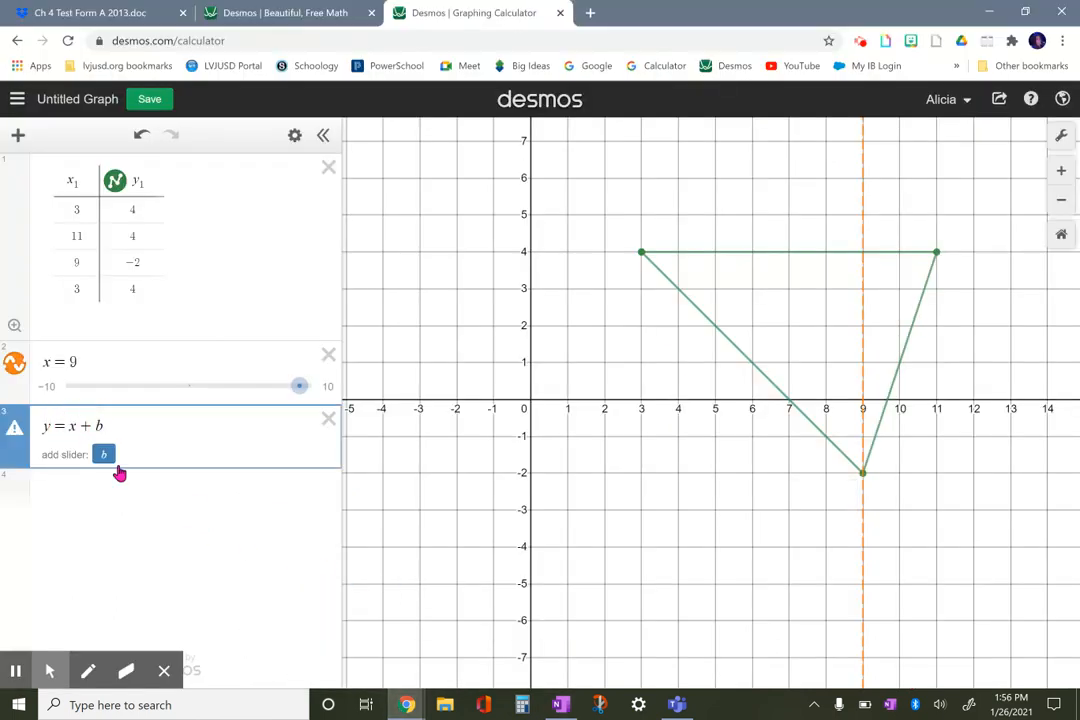
text(-1/3)
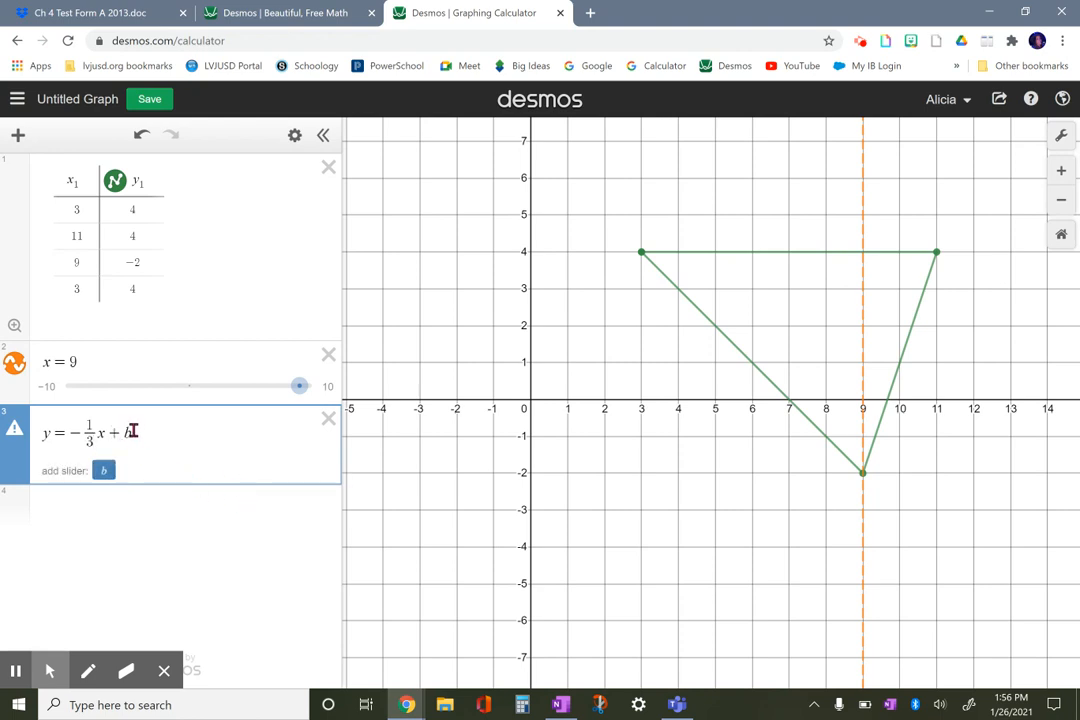
- Add a slider for b and adjust it to 5 so the line passes through the vertex (3, 4)
click(108, 477)
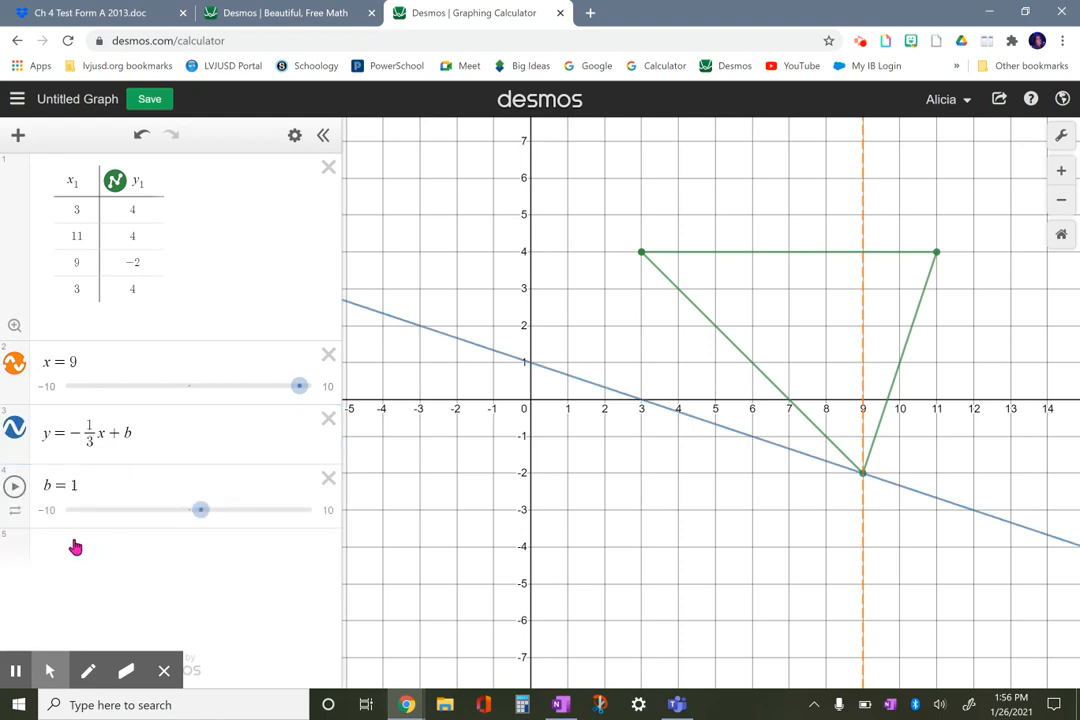
drag(204, 515, 123, 513)
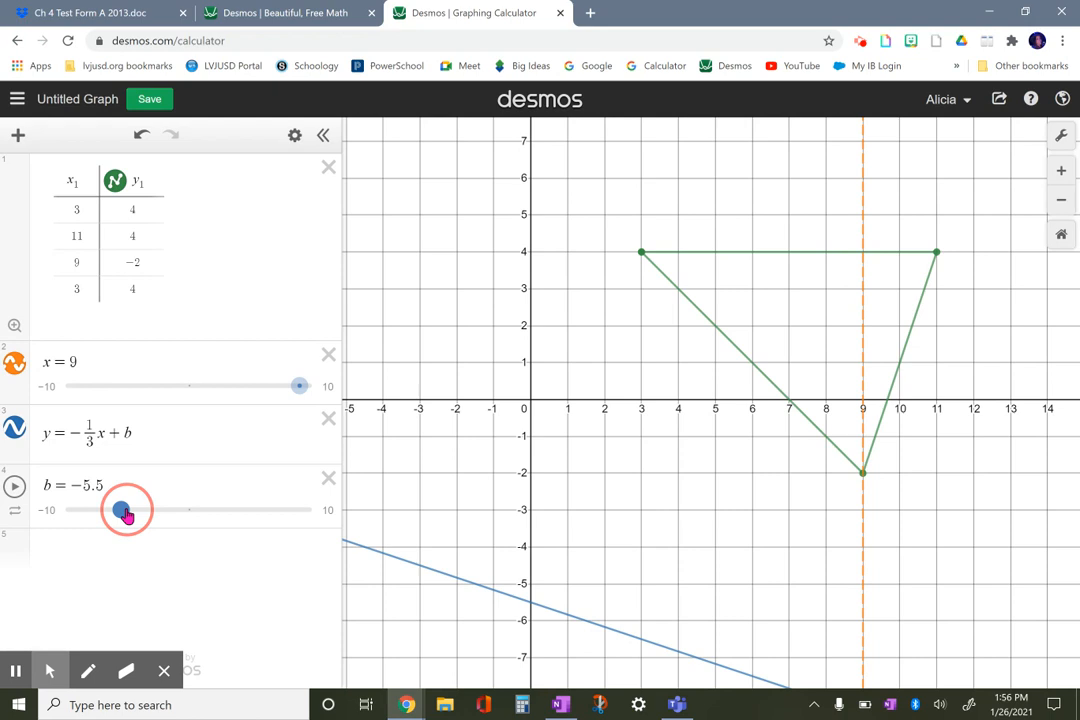
drag(125, 515, 214, 514)
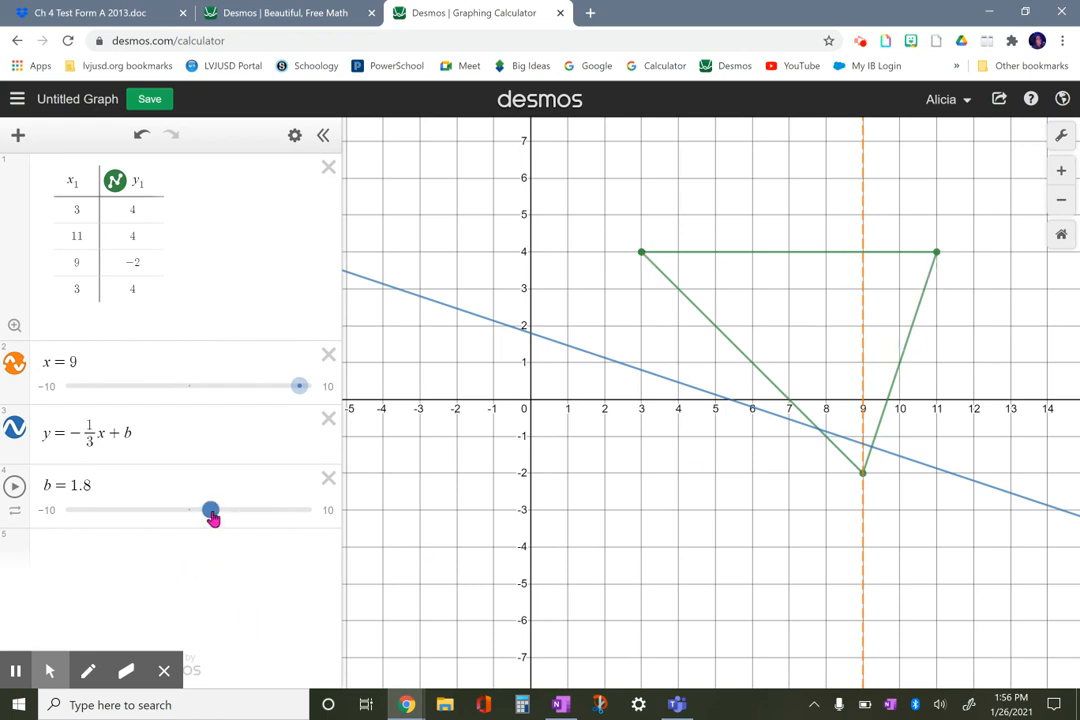
drag(213, 517, 251, 514)
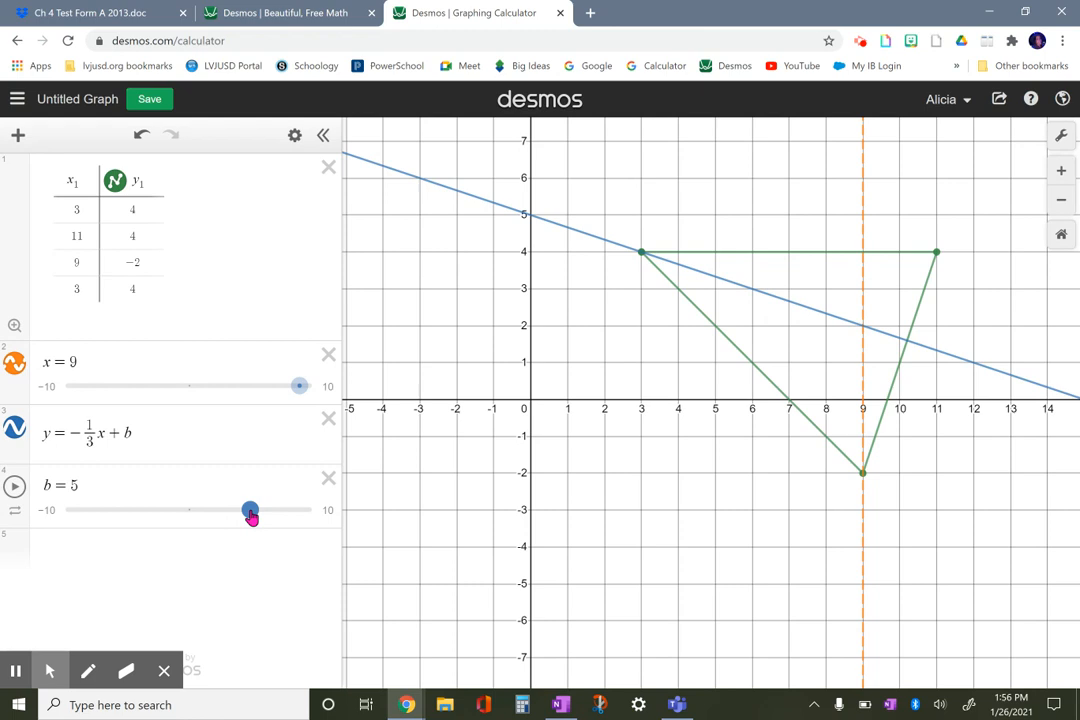
- Style the line y = -1/3x + b as orange and dashed
click(14, 427)
click(161, 453)
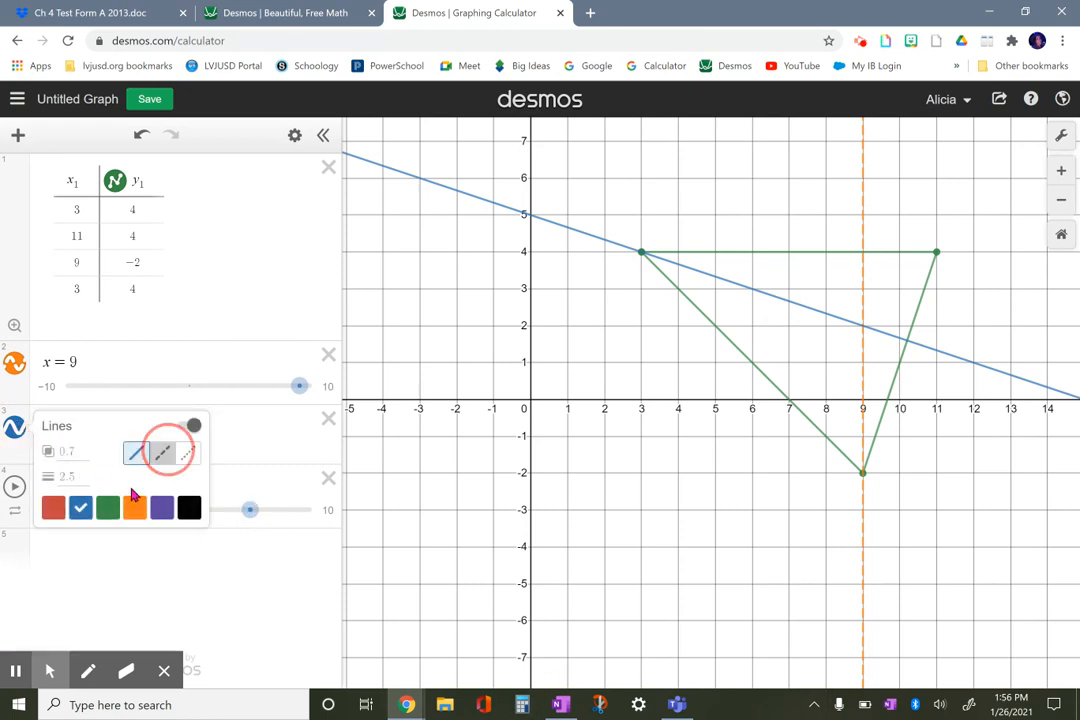
click(135, 508)
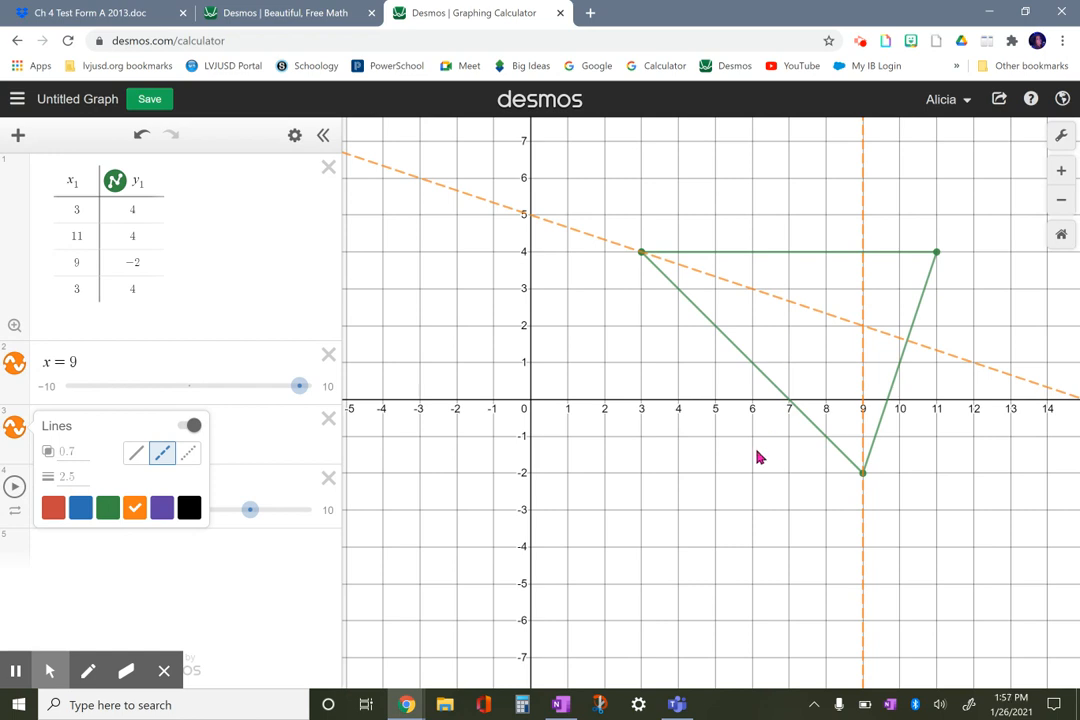
click(190, 585)
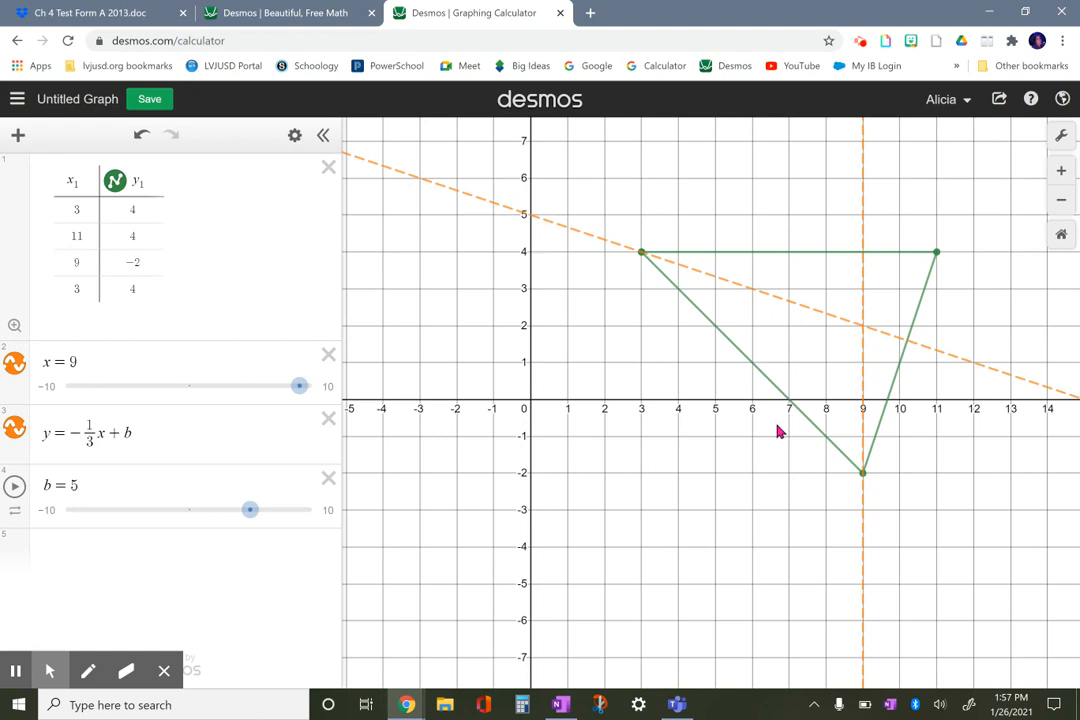
- Display the coordinates of the orthocenter where the two dashed altitude lines intersect
click(864, 328)
click(865, 327)
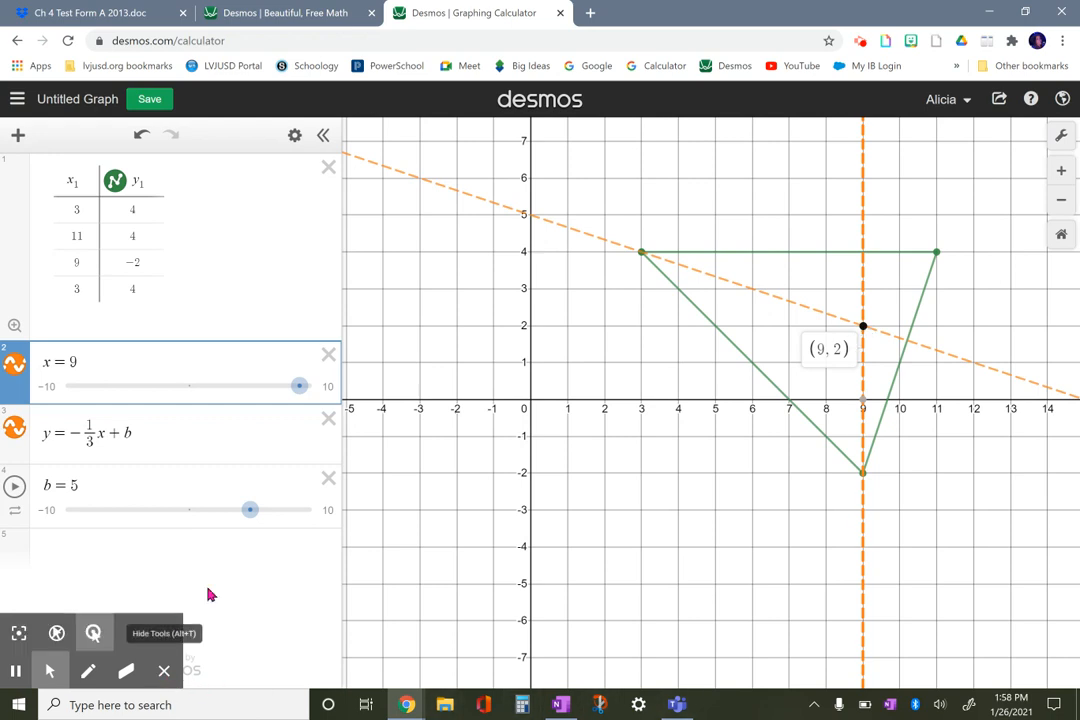
- Set the range of the b slider from -50 to 50
click(331, 511)
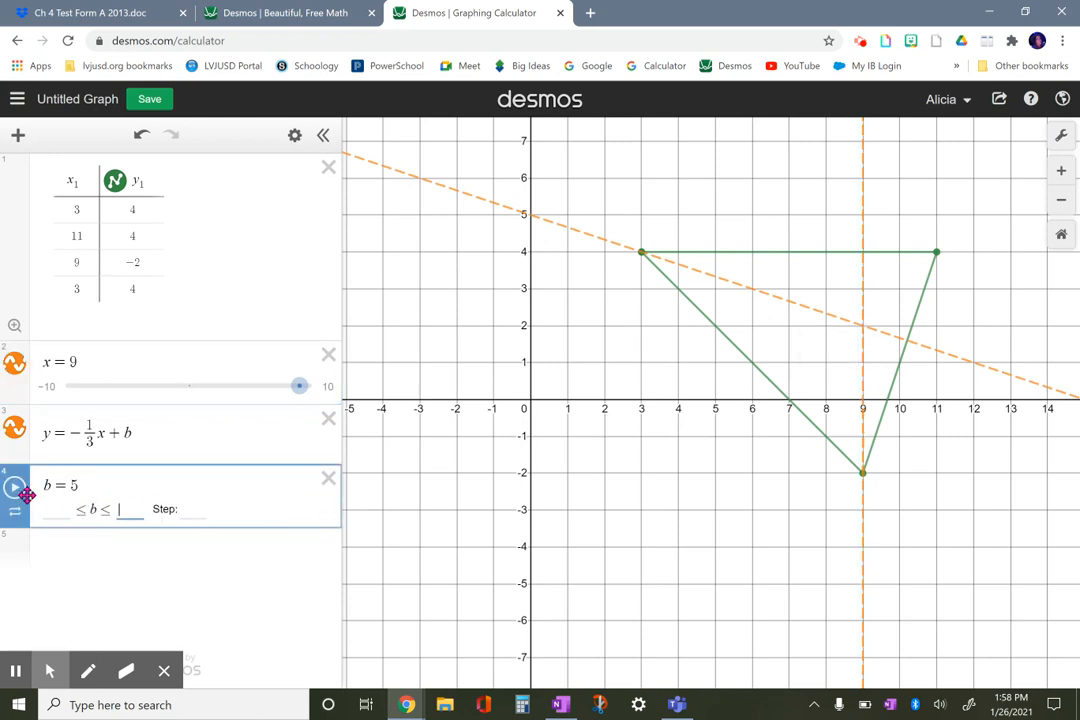
click(40, 588)
click(331, 513)
click(46, 510)
text(-50)
key(Tab)
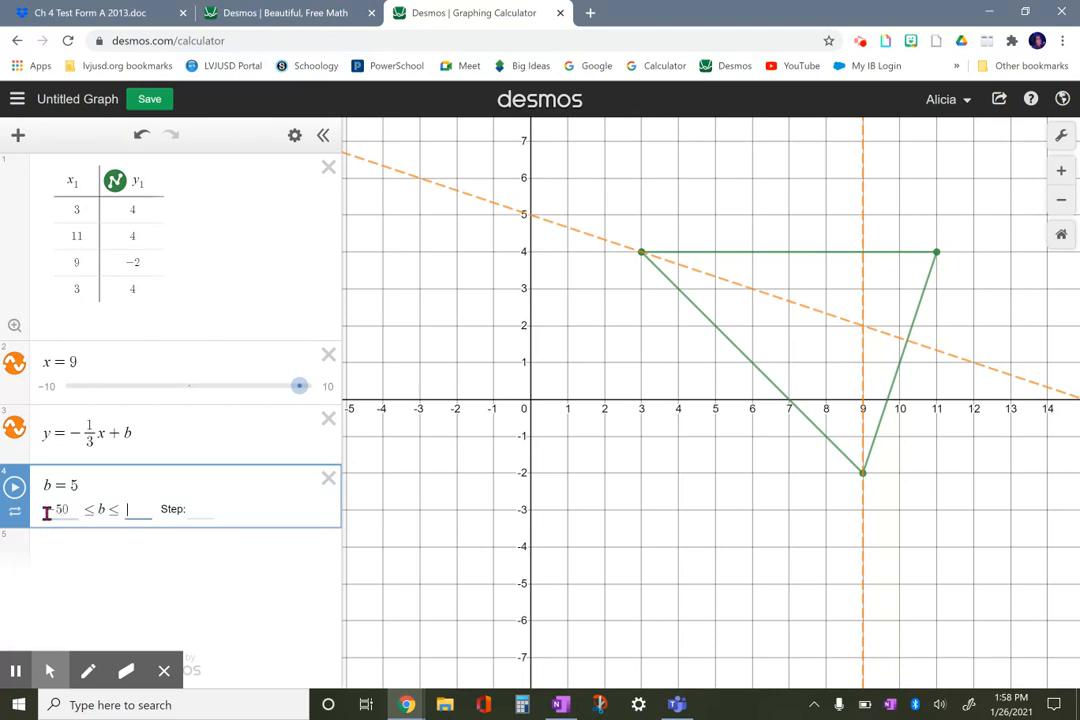
text(50)
click(195, 508)
click(209, 571)
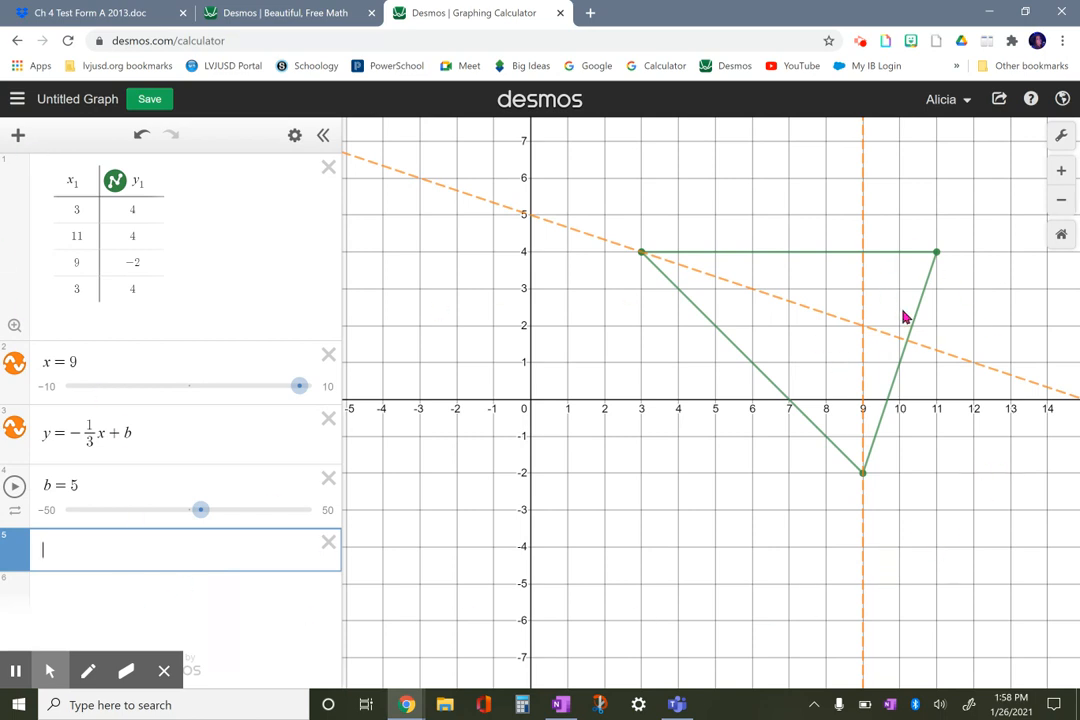
- Start saving the graph and give it the title "#11 SJ Pg. 178 Section 6.3 Geo"
click(70, 110)
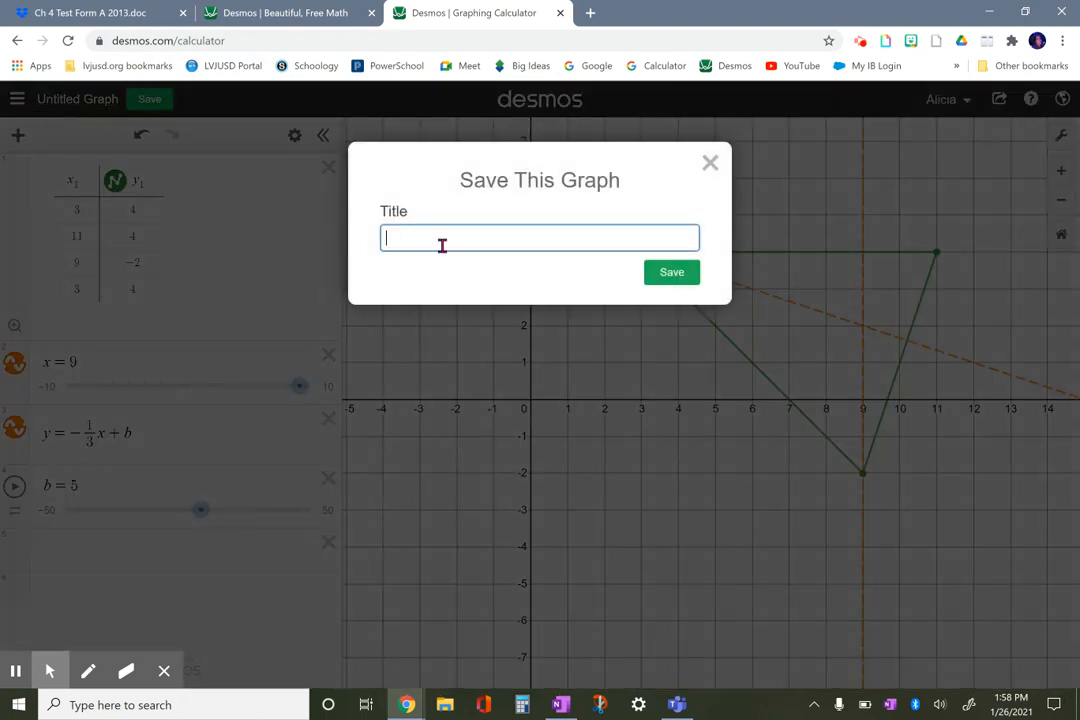
text(#11 SJ Pg. 178 Section 6)
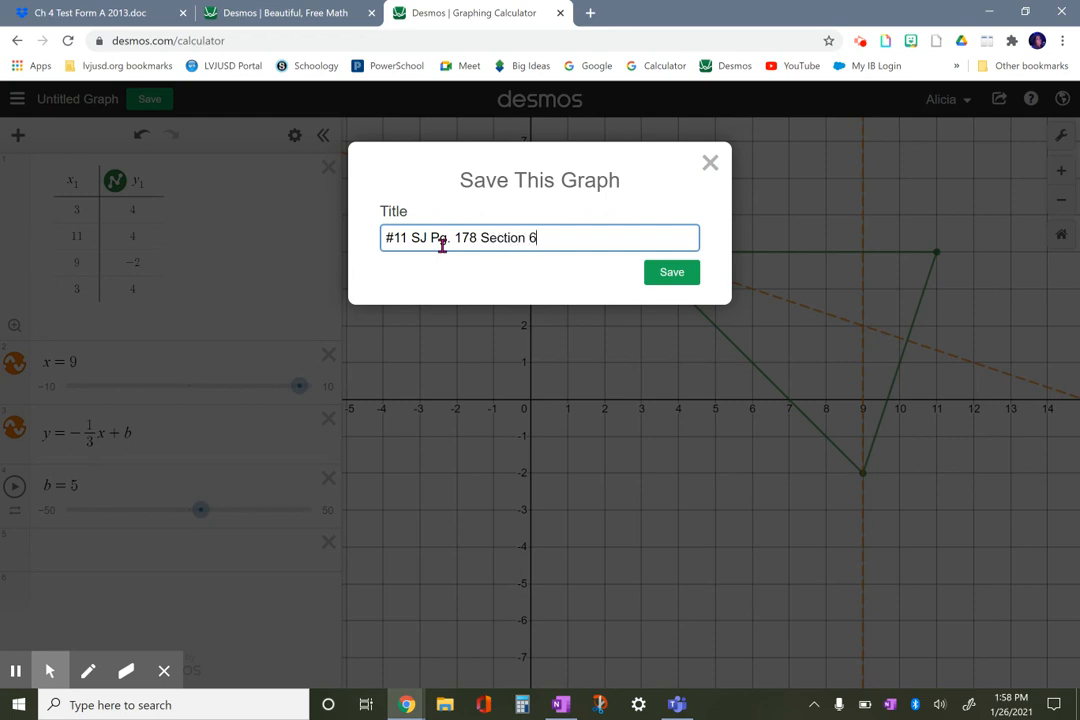
text(.3 Geo)
- Move "Section 6.3 Geo" to the front so the title reads "Section 6.3 Geo #11 SJ Pg. 178", and save the graph
drag(588, 239, 486, 238)
click(587, 235)
drag(587, 235, 476, 236)
key(ctrl+c)
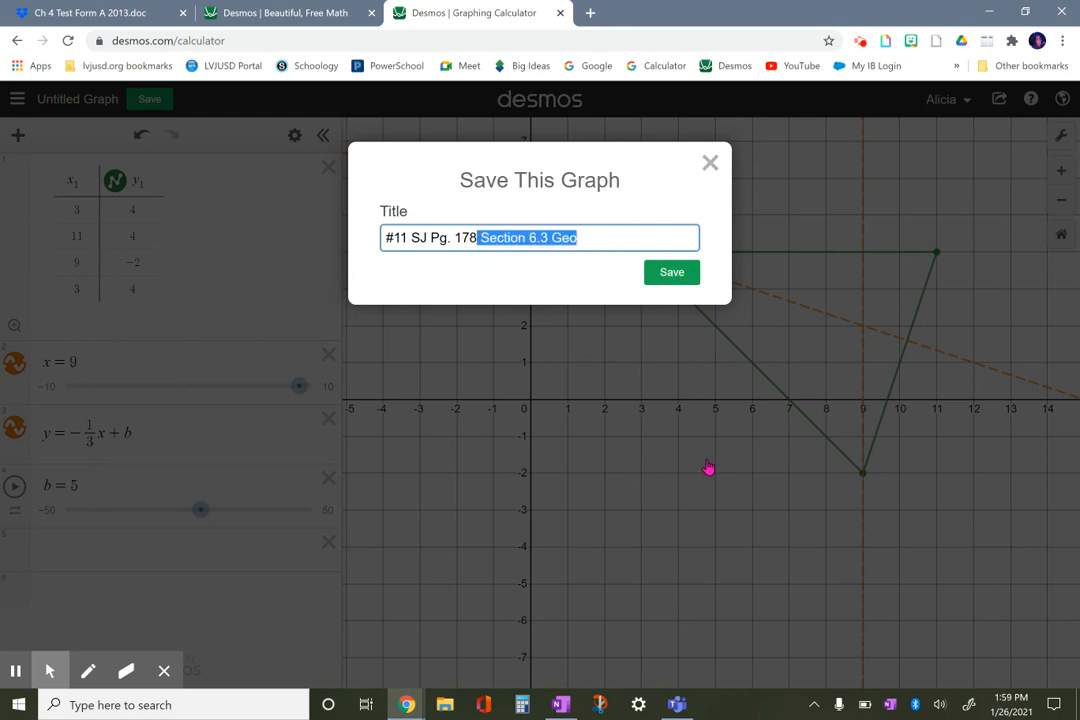
click(388, 237)
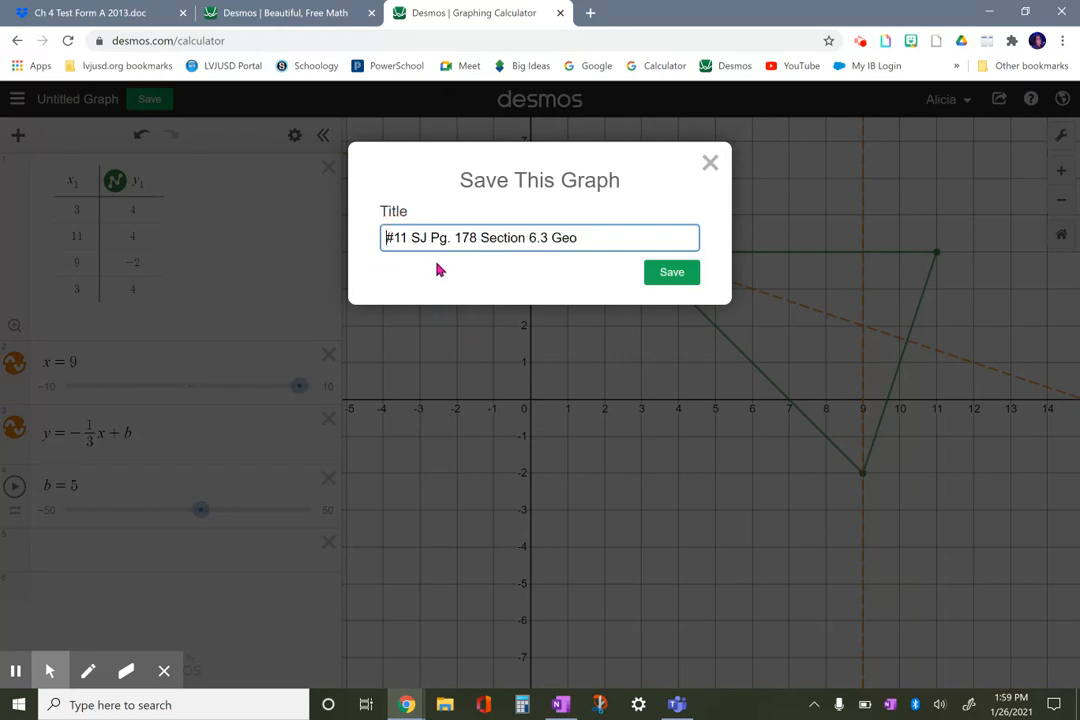
key(ctrl+v)
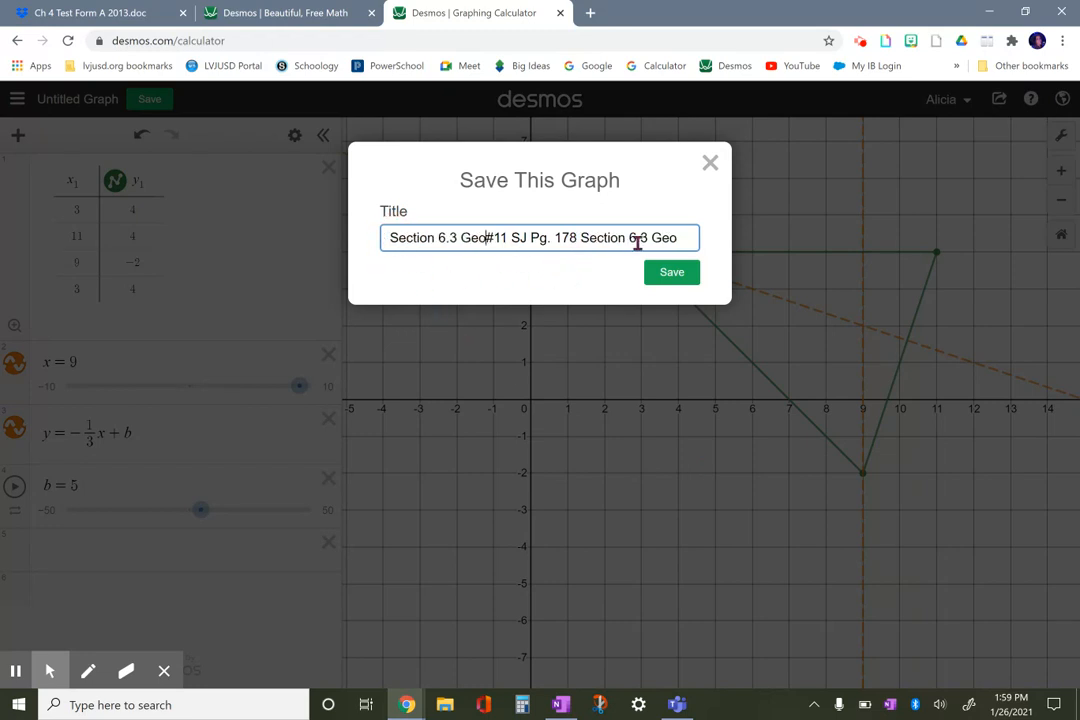
drag(690, 239, 585, 240)
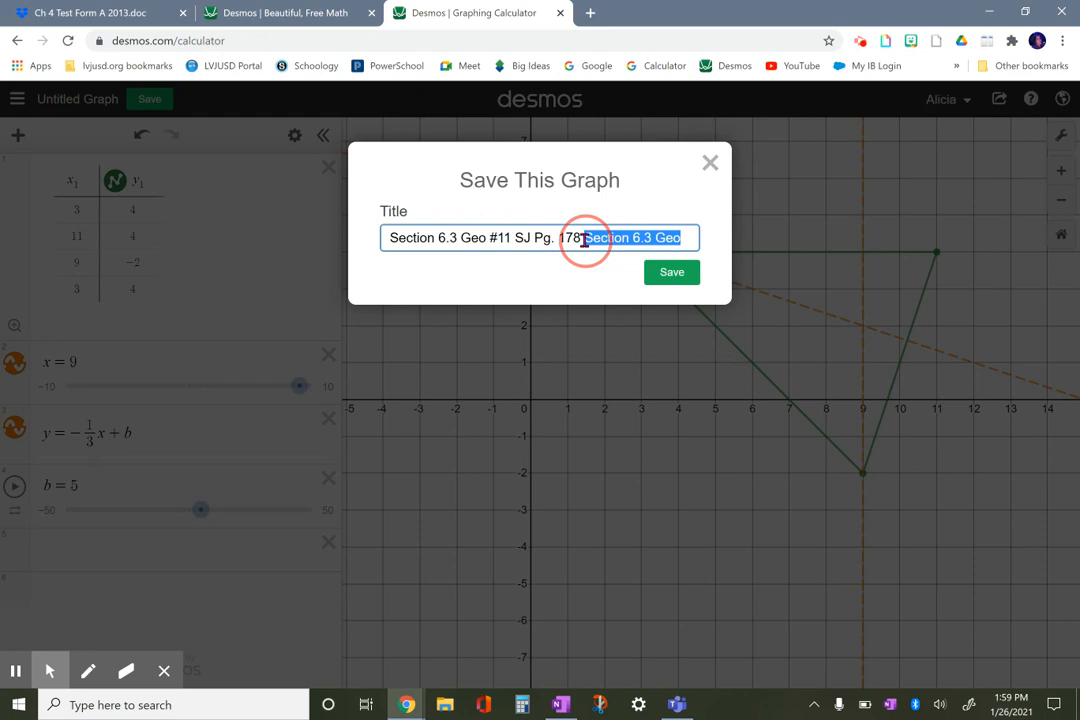
key(BackSpace)
click(672, 274)
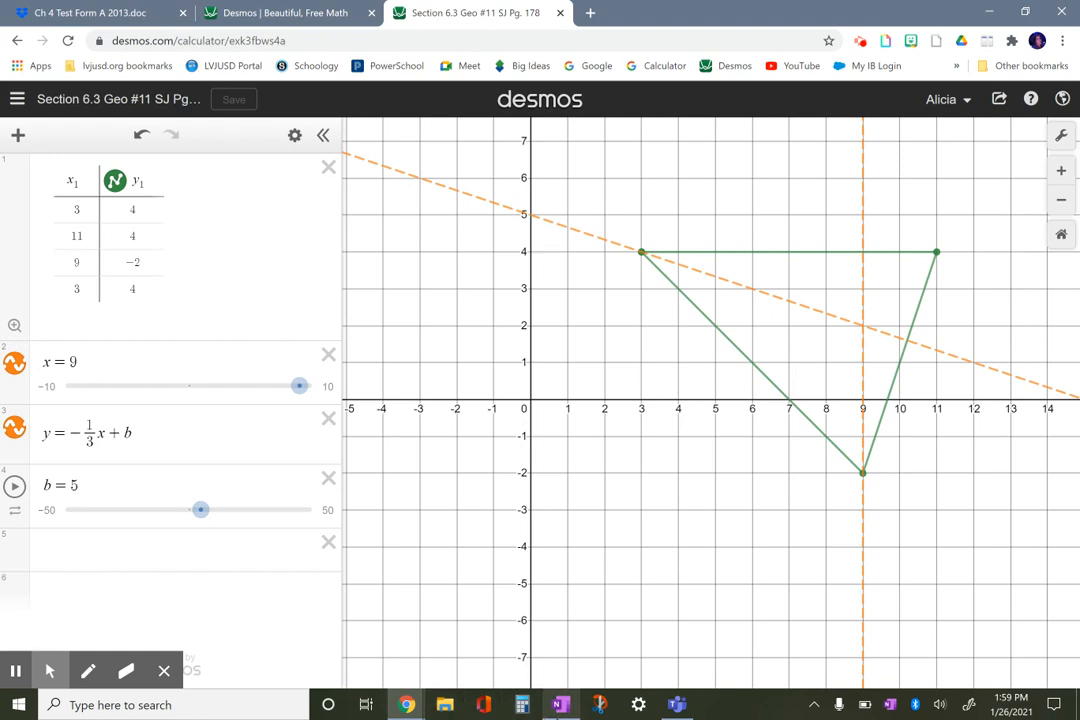
- Switch to OneNote and handwrite "inside Δ" in light blue ink below the coordinates of problem 11
click(562, 705)
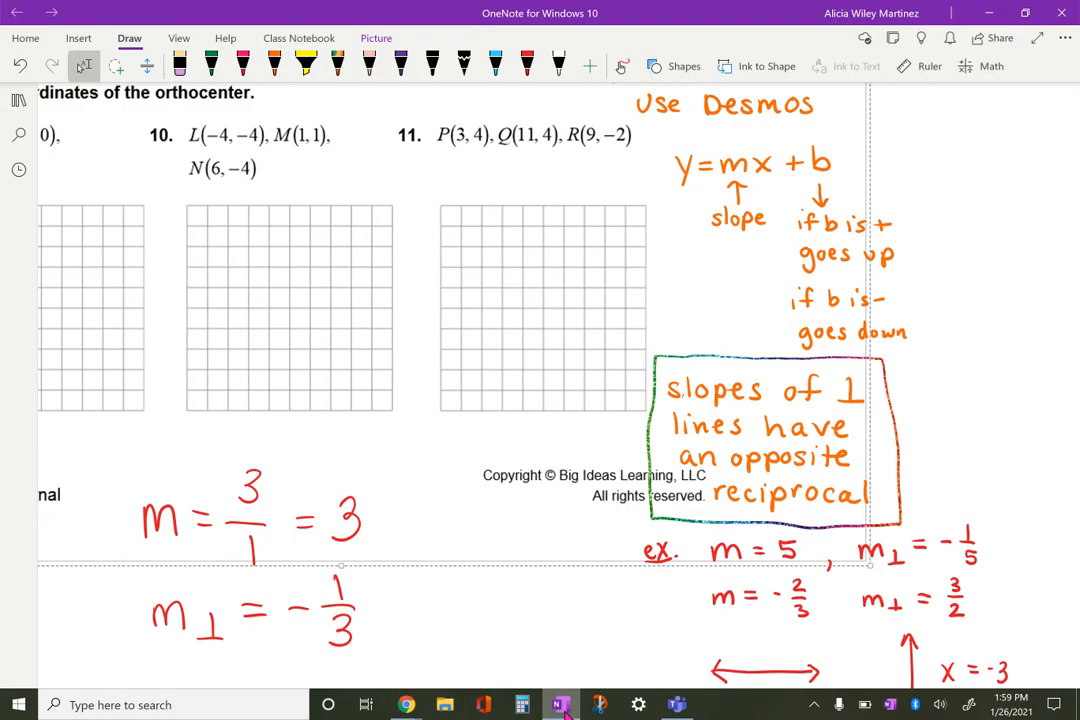
click(495, 66)
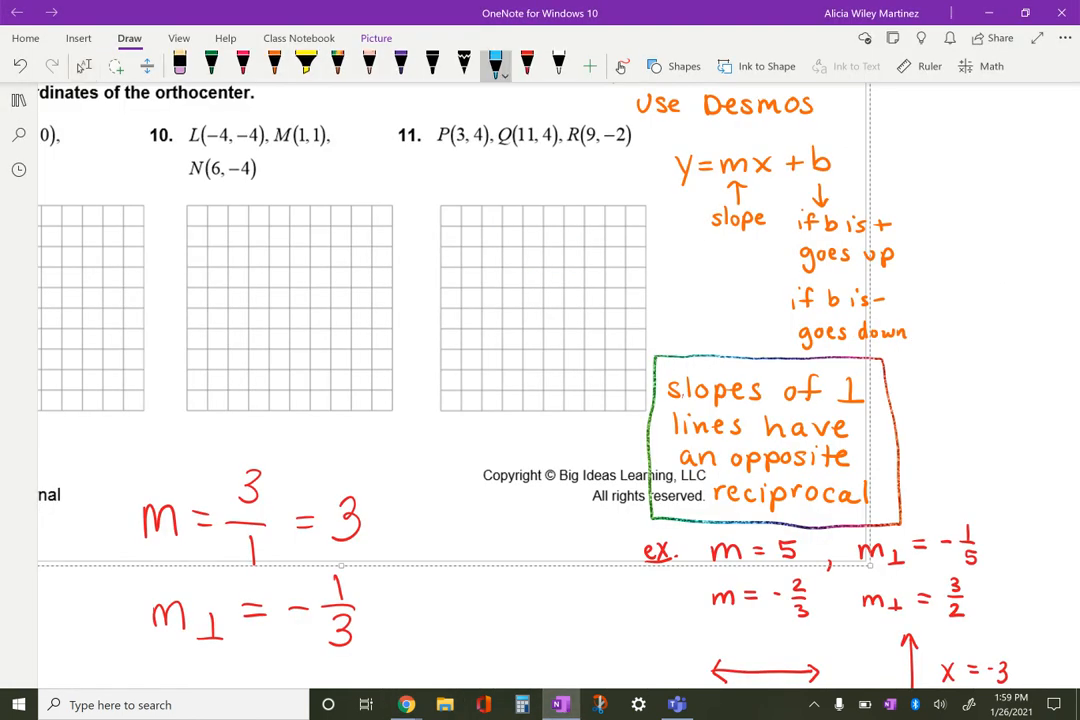
mouse_move(468, 175)
mouse_down()
mouse_move(472, 197)
mouse_move(532, 176)
mouse_move(570, 198)
mouse_move(583, 171)
mouse_up()
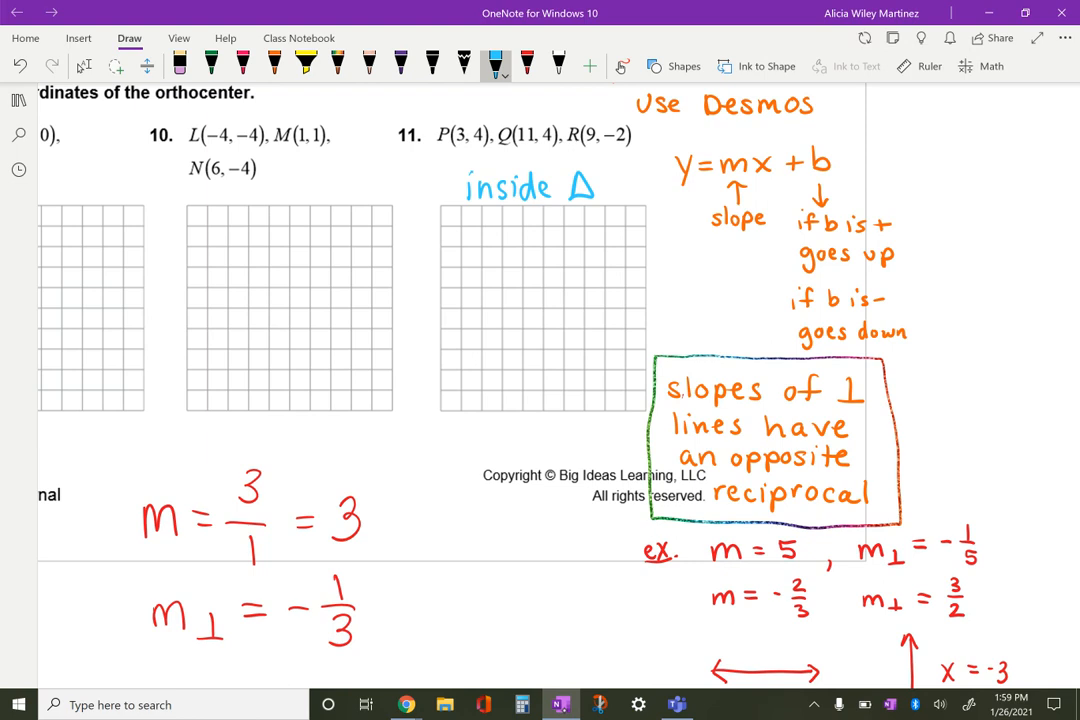
- Handwrite the orthocenter (9, 2) below "inside Δ" and draw a box around the whole answer
mouse_move(476, 222)
mouse_down()
mouse_move(470, 258)
mouse_move(508, 260)
mouse_up()
drag(532, 228, 552, 252)
drag(557, 225, 557, 259)
mouse_move(449, 160)
mouse_down()
mouse_move(451, 250)
mouse_move(620, 200)
mouse_move(455, 285)
mouse_up()
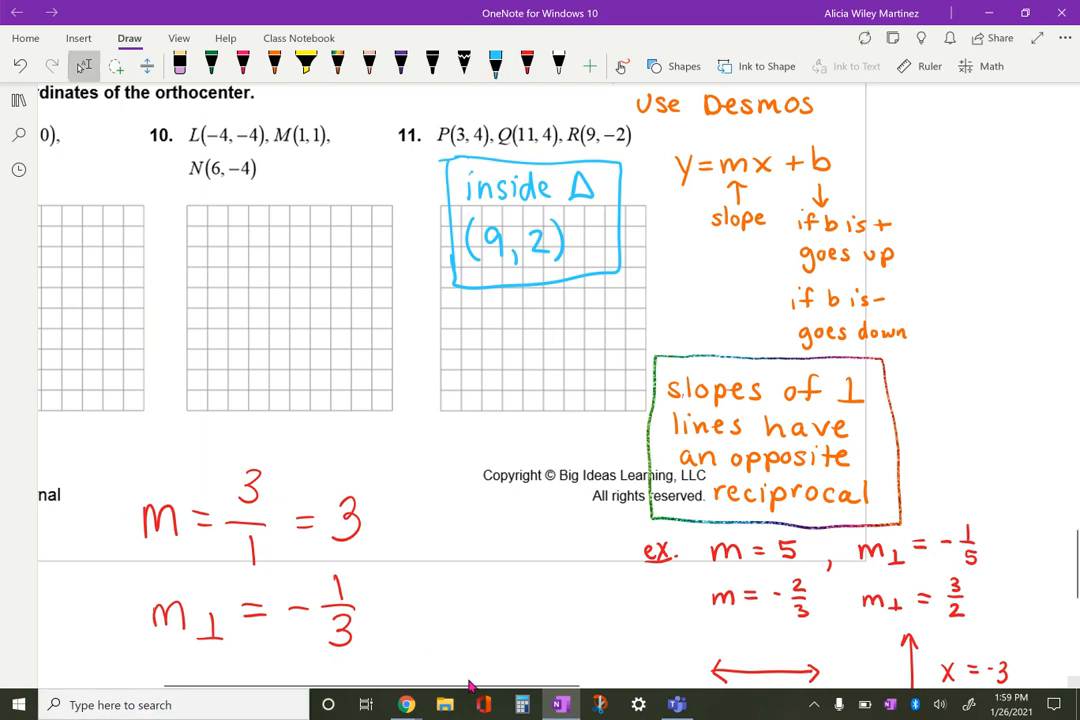
- Switch back to the saved Desmos graph in Chrome
mouse_move(410, 707)
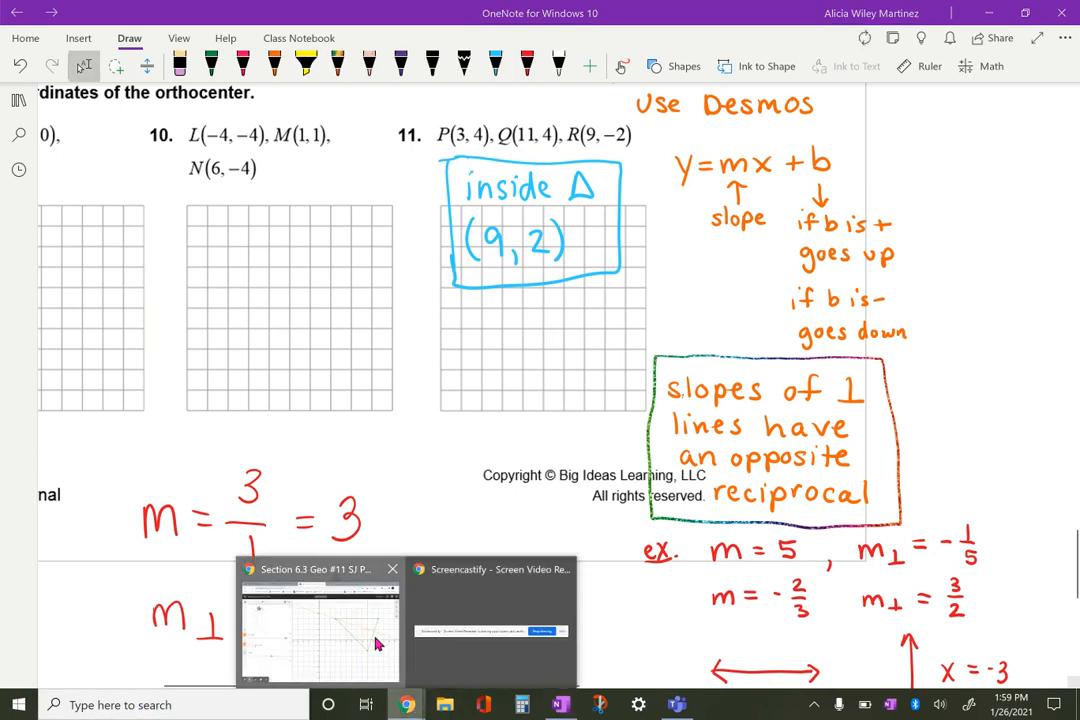